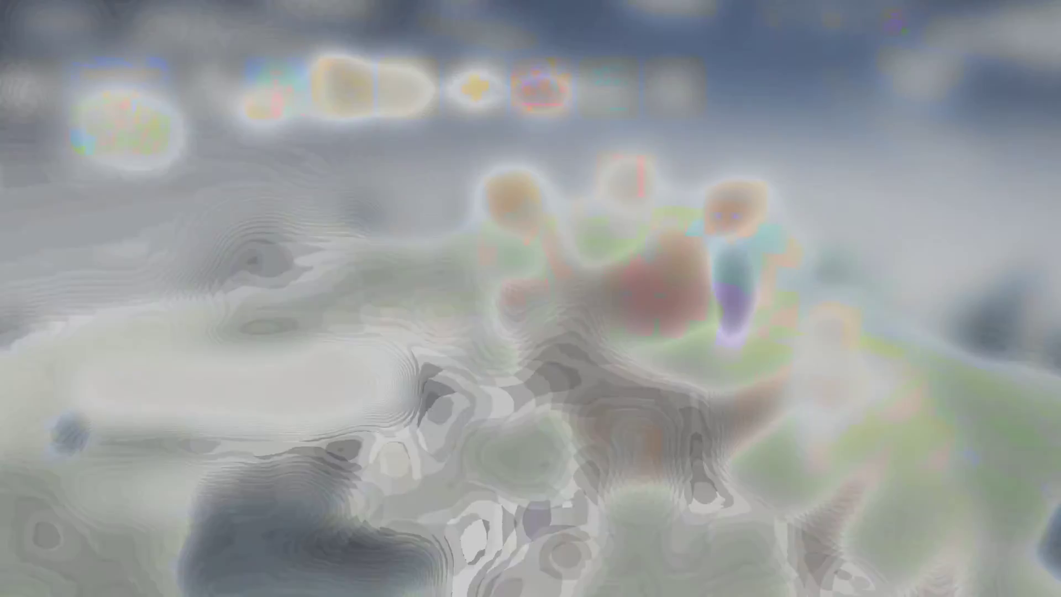
Step: Open the Media Gallery from the home screen's Games section
{"action": "key", "text": "Right"}
{"action": "key", "text": "Right"}
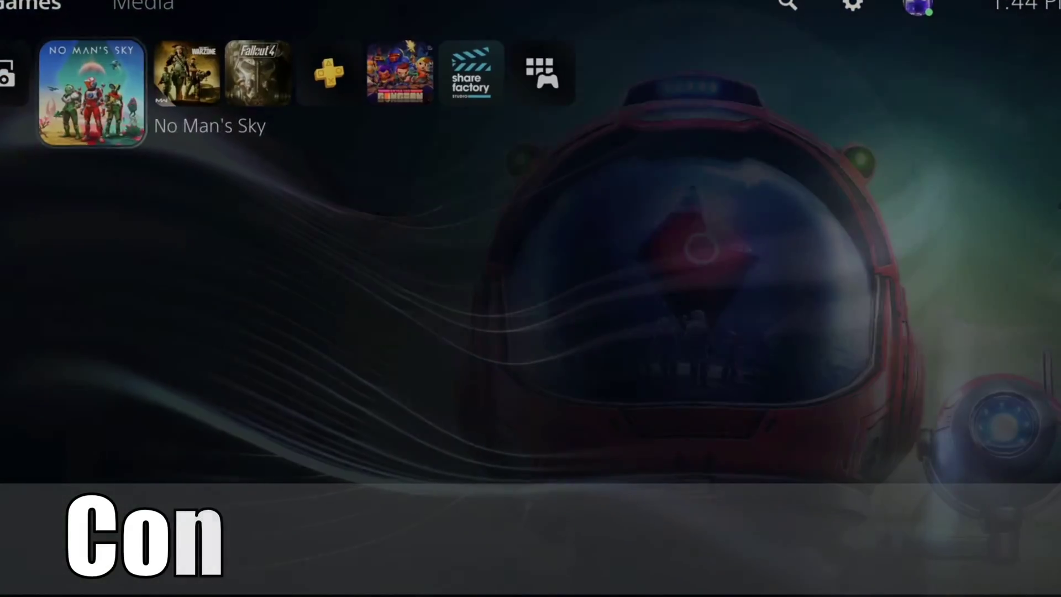
{"action": "key", "text": "Left"}
{"action": "key", "text": "Return"}
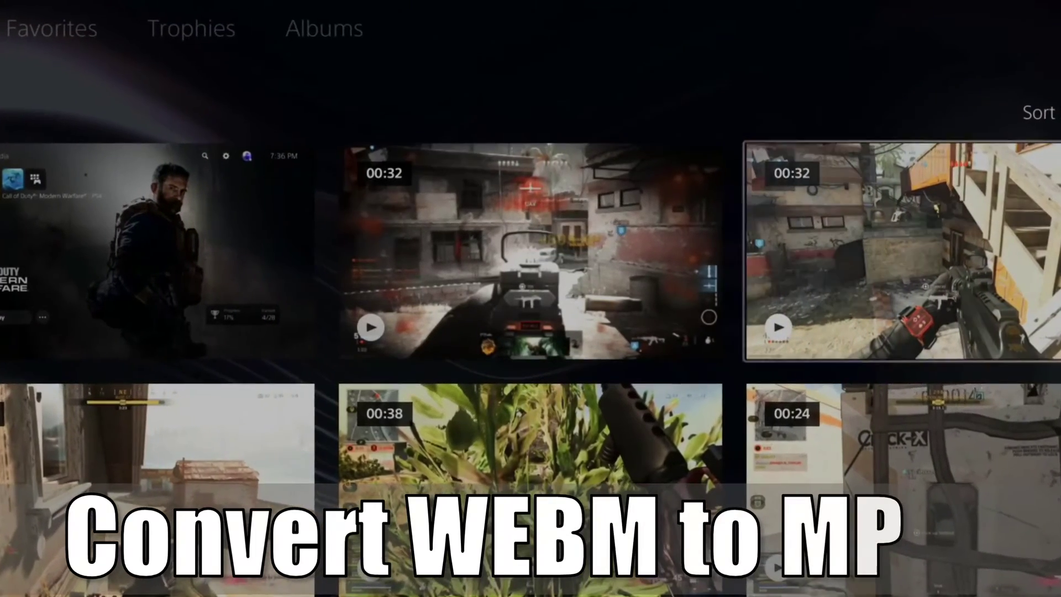
Step: Browse the captured video clips and screenshots in the Media Gallery, moving down through the rows and back to the newest ones
{"action": "key", "text": "Right"}
{"action": "key", "text": "Down"}
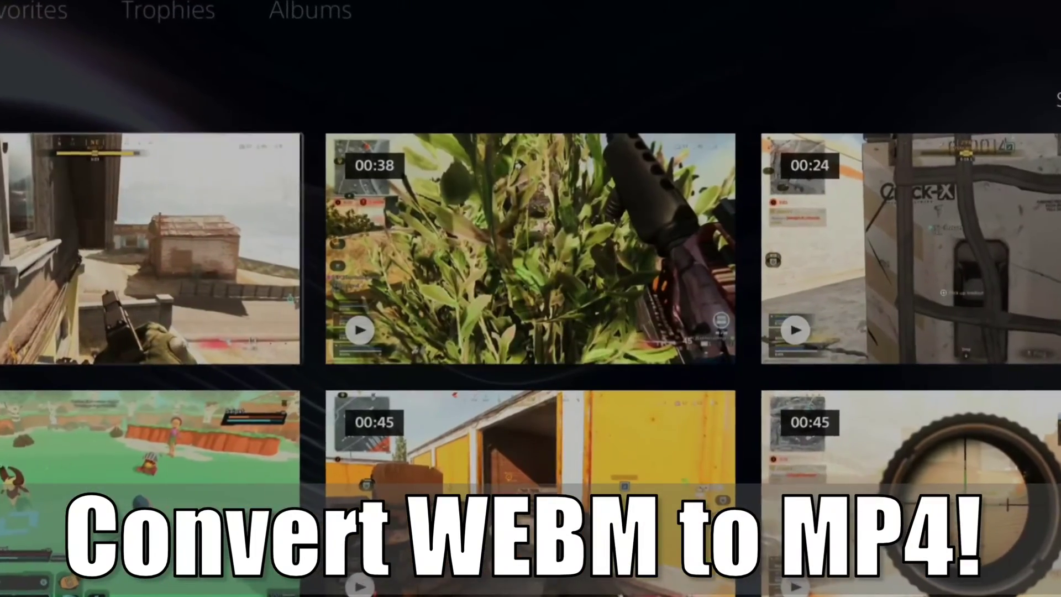
{"action": "key", "text": "Up"}
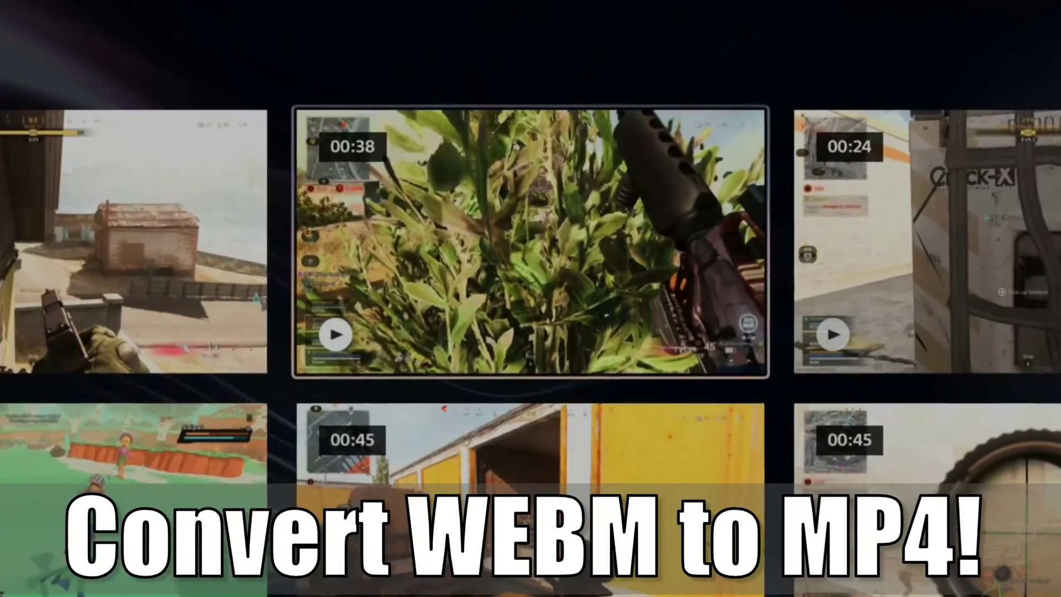
{"action": "key", "text": "Down"}
{"action": "key", "text": "Left"}
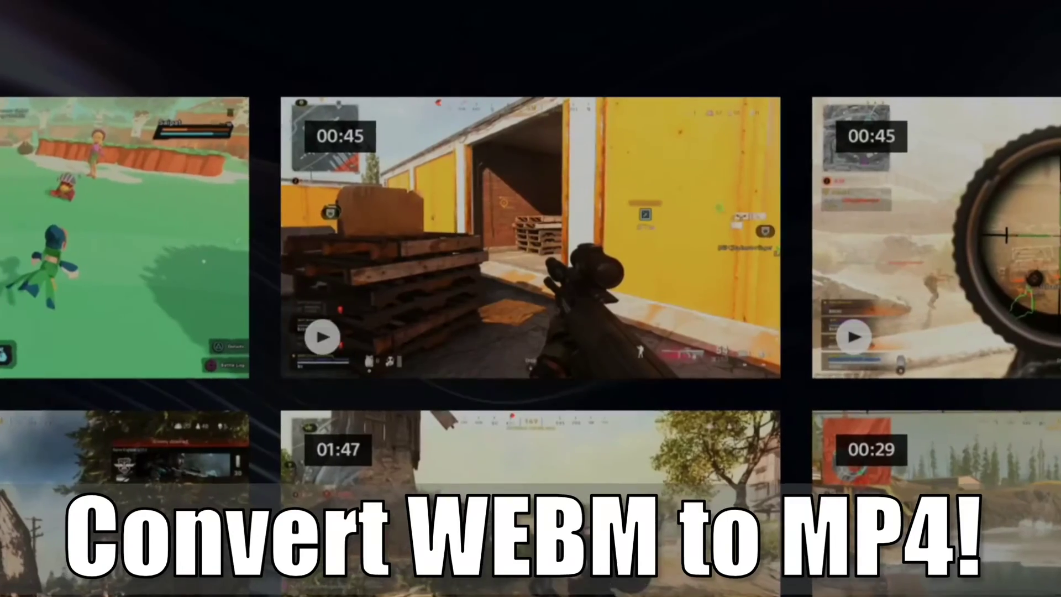
{"action": "key", "text": "Down"}
{"action": "key", "text": "Right"}
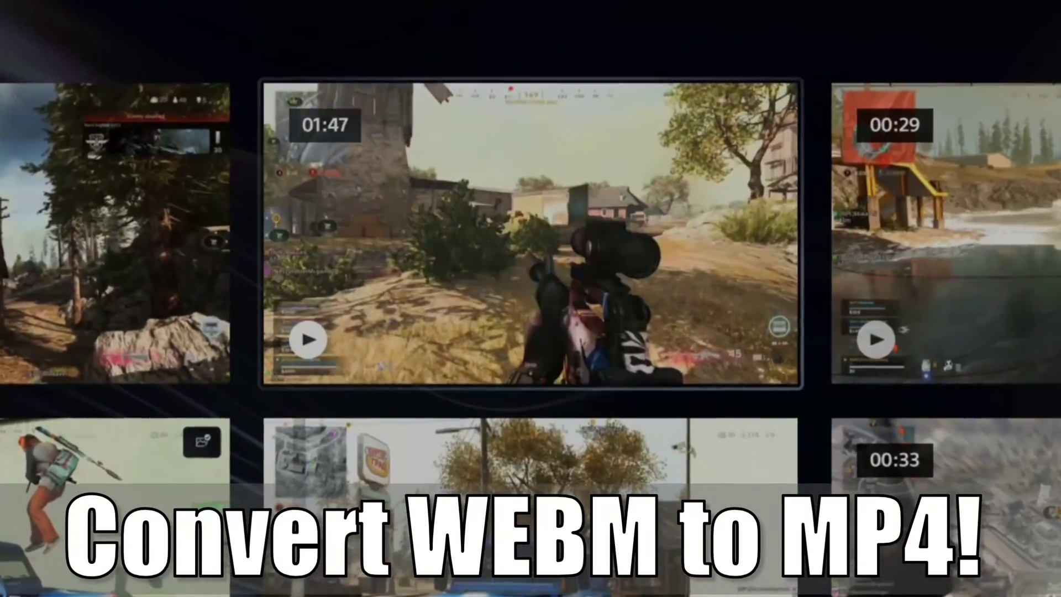
{"action": "key", "text": "Down"}
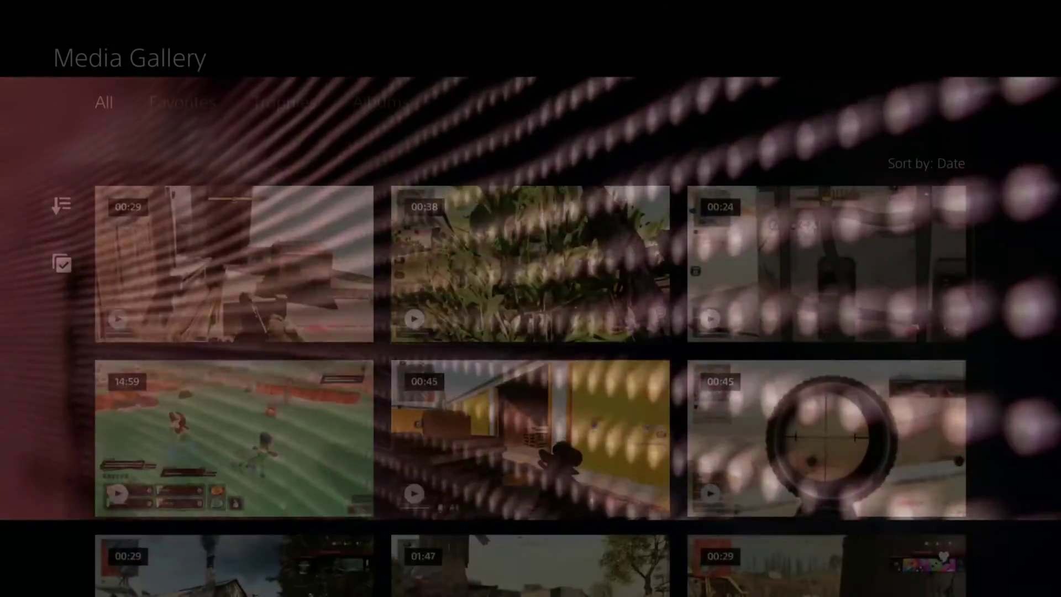
{"action": "key", "text": "Down"}
{"action": "key", "text": "Down"}
{"action": "key", "text": "Down"}
{"action": "key", "text": "Down"}
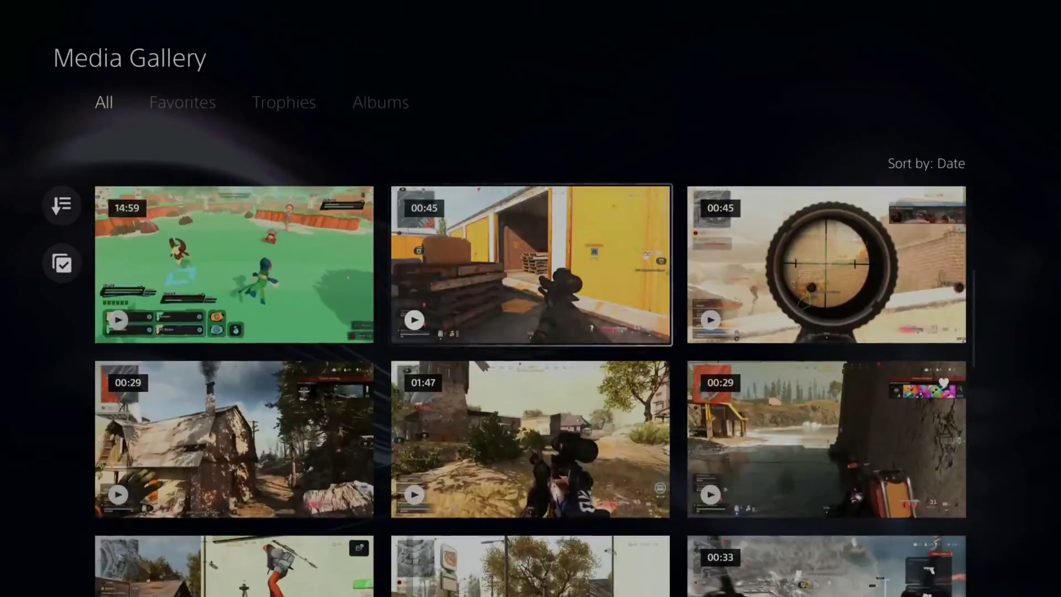
{"action": "key", "text": "Down"}
{"action": "key", "text": "Down"}
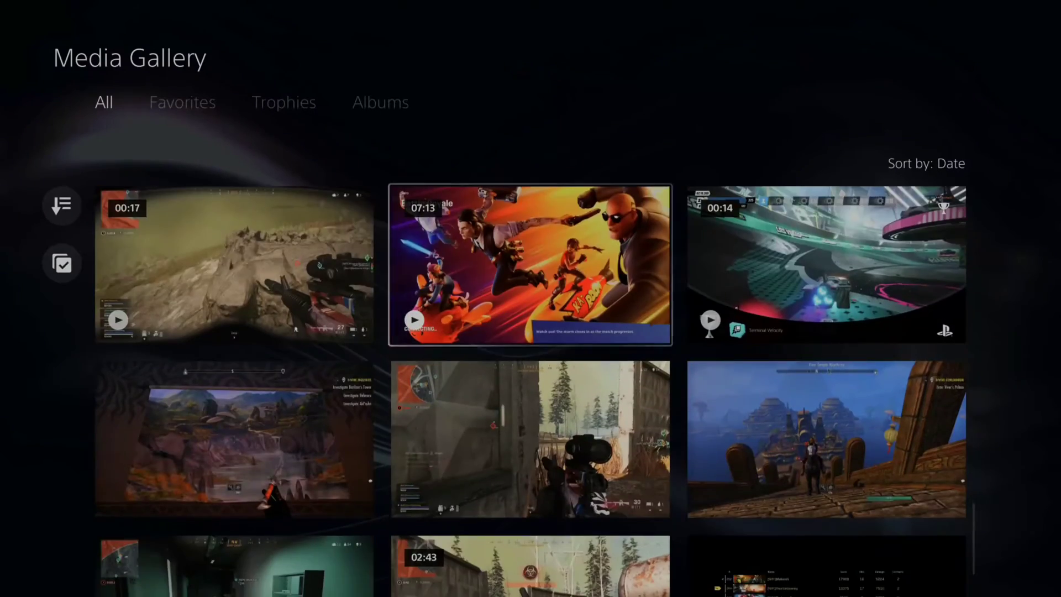
{"action": "key", "text": "Up"}
{"action": "key", "text": "Up"}
{"action": "key", "text": "Up"}
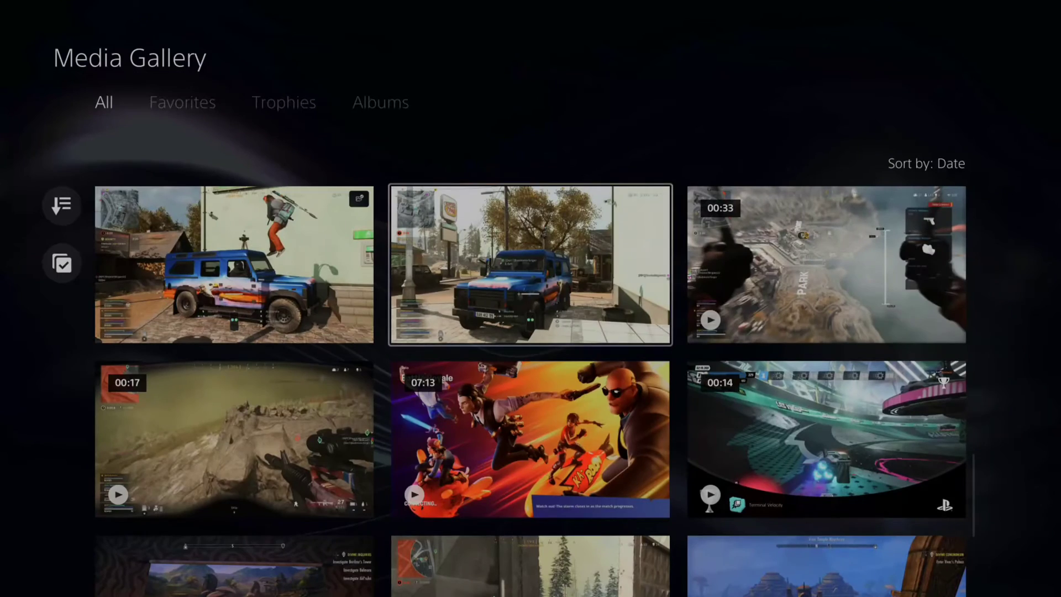
{"action": "key", "text": "Up"}
{"action": "key", "text": "Up"}
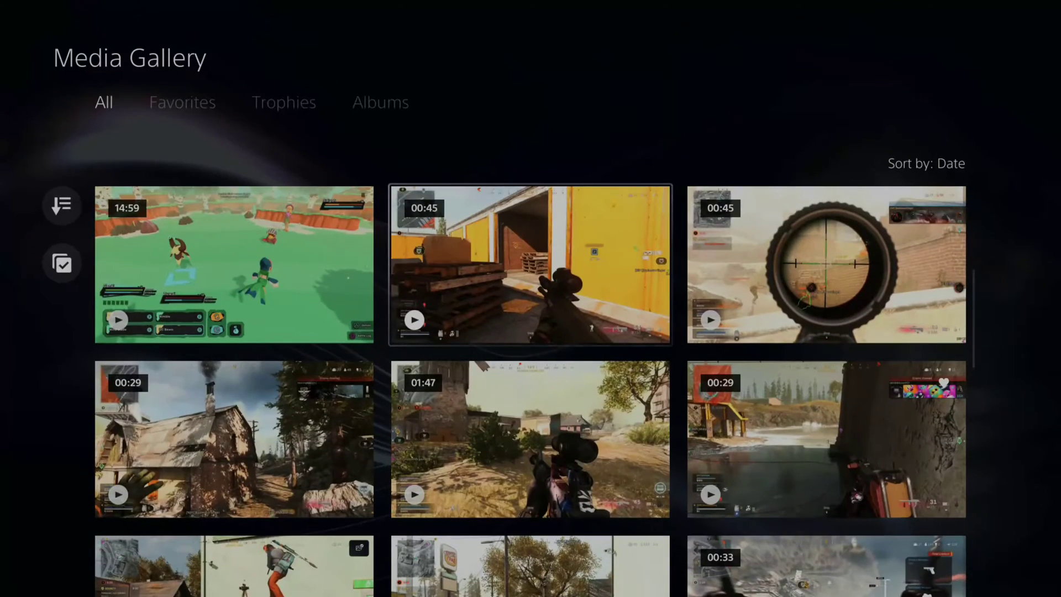
{"action": "key", "text": "Up"}
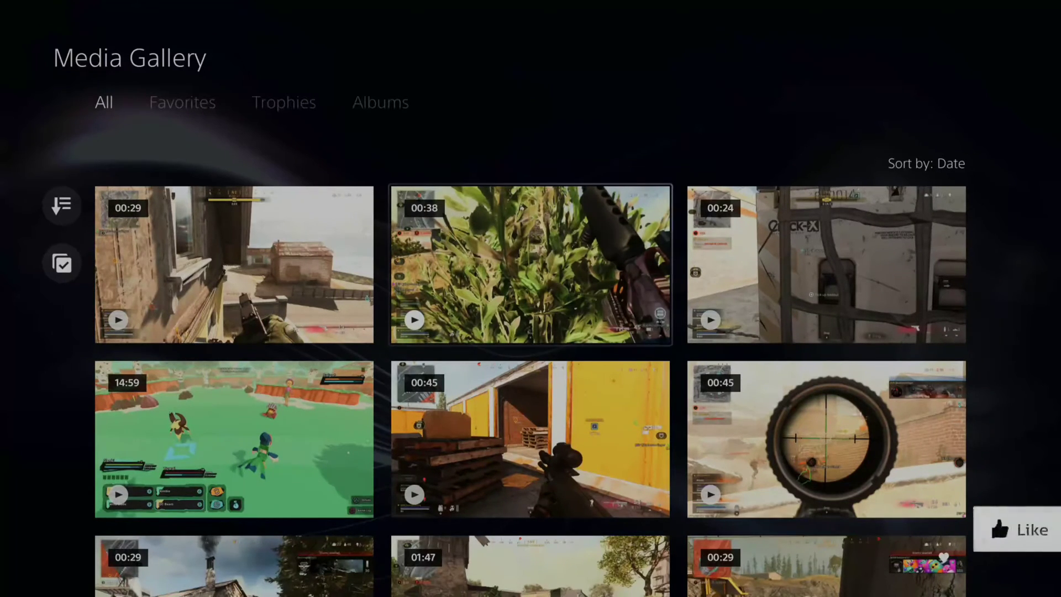
{"action": "key", "text": "Up"}
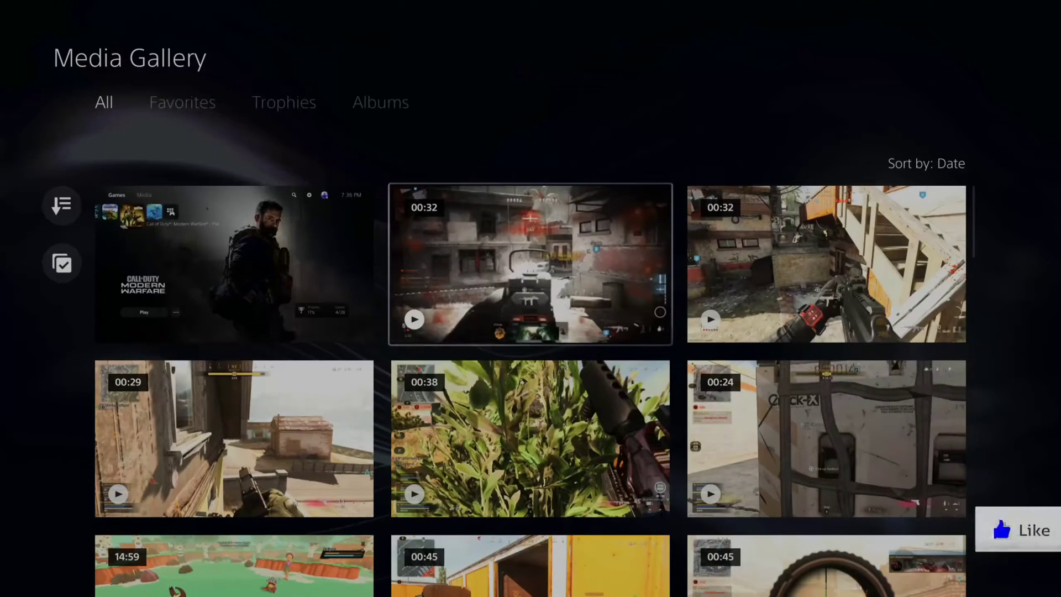
{"action": "key", "text": "Up"}
{"action": "key", "text": "Down"}
{"action": "key", "text": "Left"}
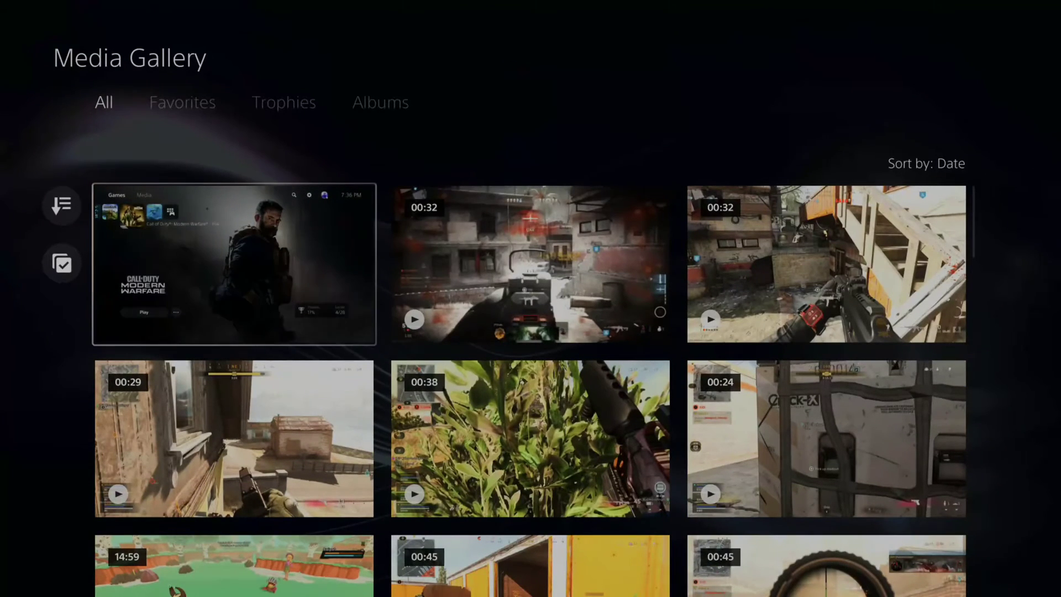
{"action": "key", "text": "Up"}
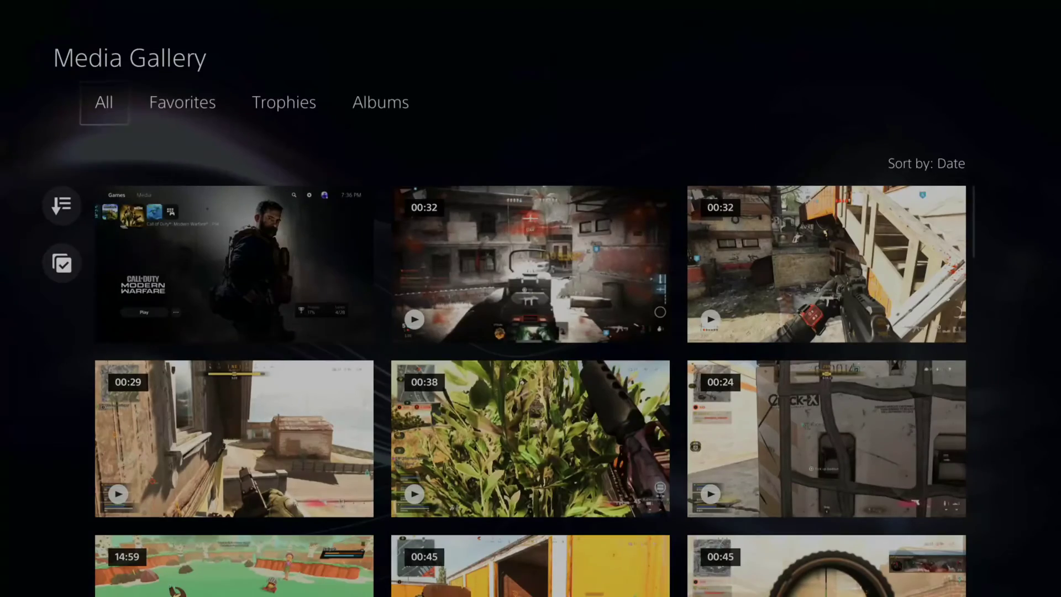
Step: Leave the Media Gallery and enter the Minecraft game from the home screen
{"action": "key", "text": "Escape"}
{"action": "key", "text": "Right"}
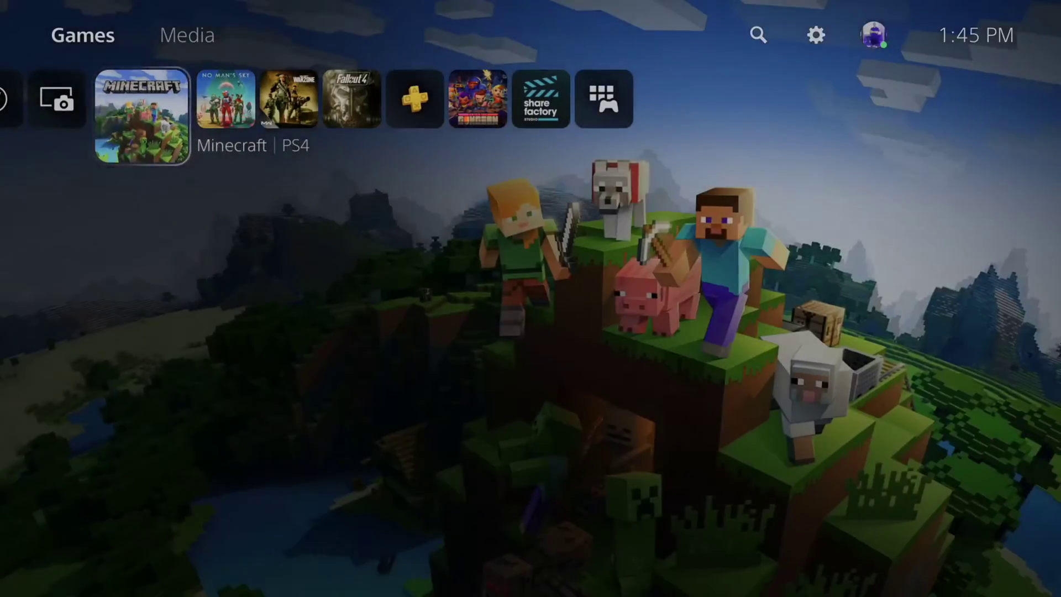
{"action": "key", "text": "Return"}
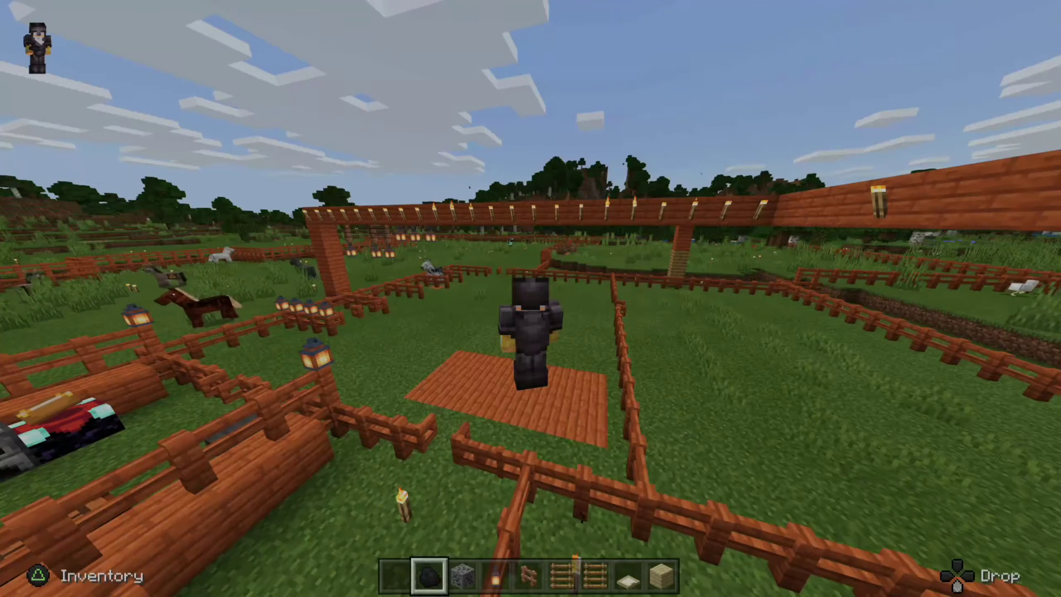
Step: Bring up the capture controls over the game and open Capture Options
{"action": "key", "text": "Print"}
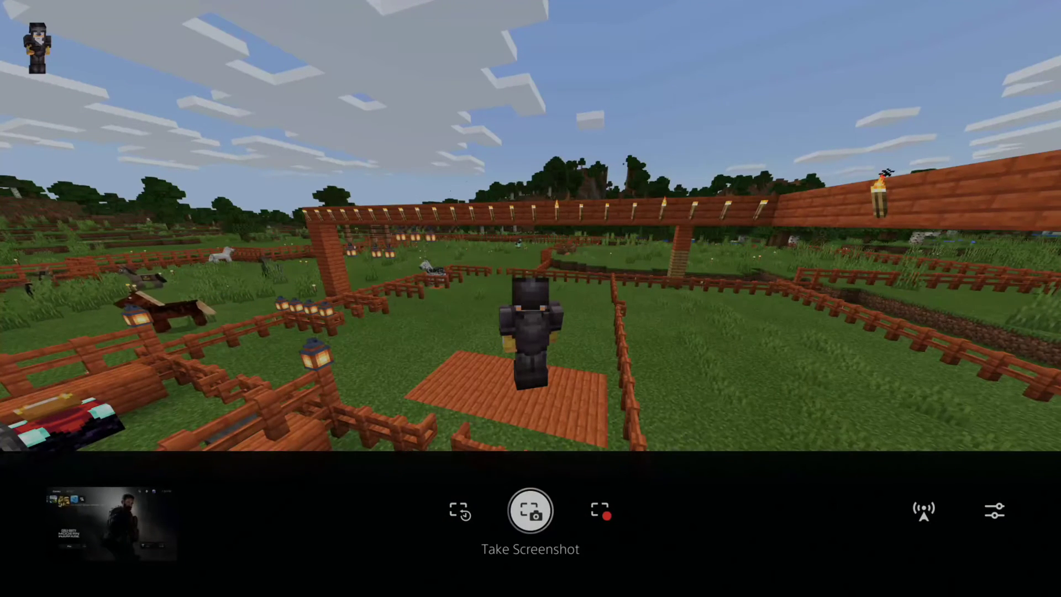
{"action": "key", "text": "Right"}
{"action": "key", "text": "Right"}
{"action": "key", "text": "Right"}
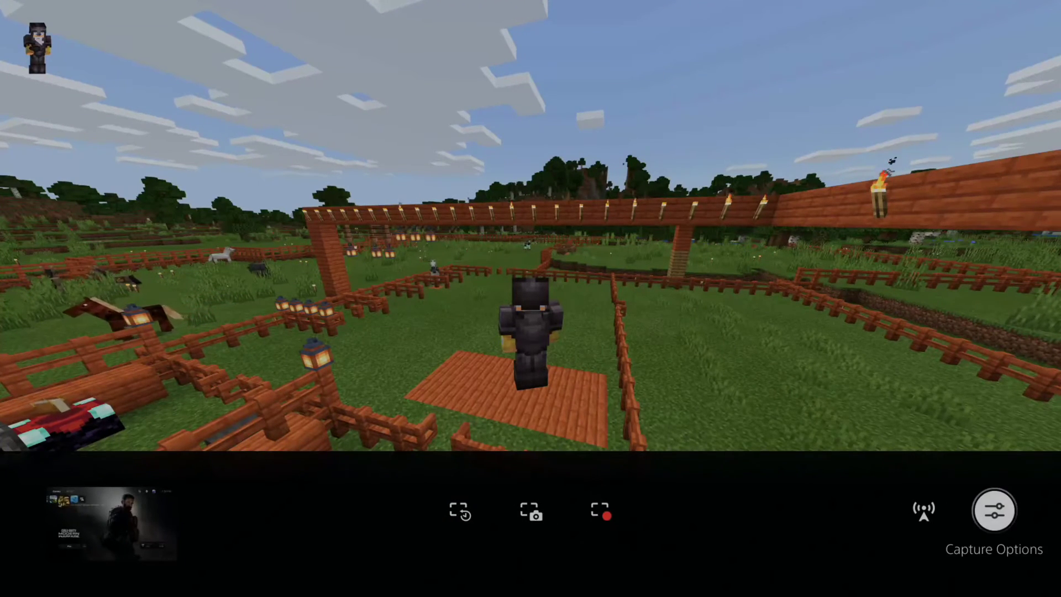
{"action": "key", "text": "Return"}
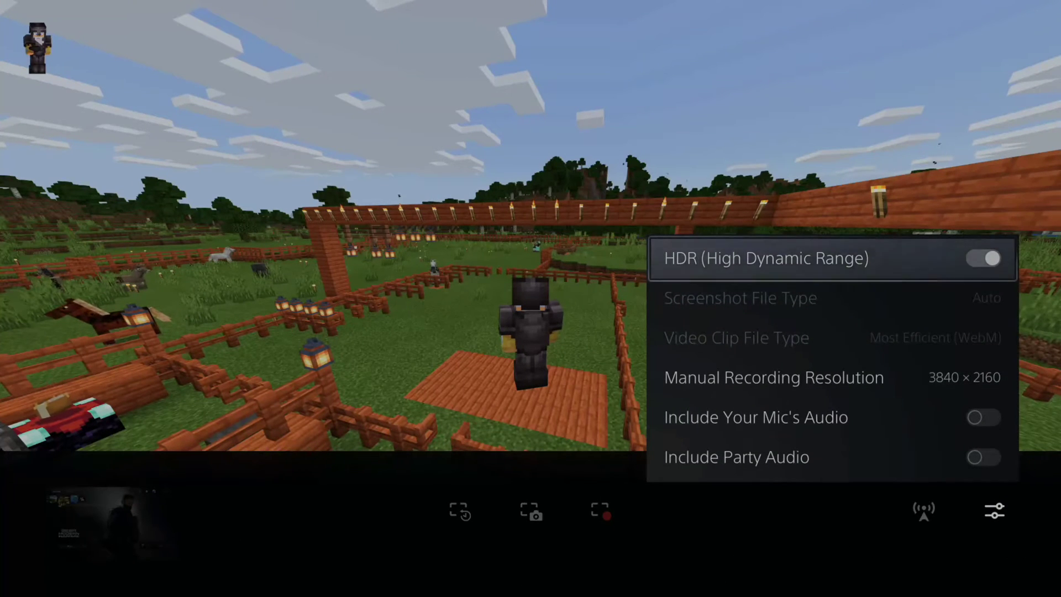
Step: Check the available Manual Recording Resolution choices, keeping 3840 × 2160, and look at the Video Clip File Type setting
{"action": "key", "text": "Down"}
{"action": "key", "text": "Down"}
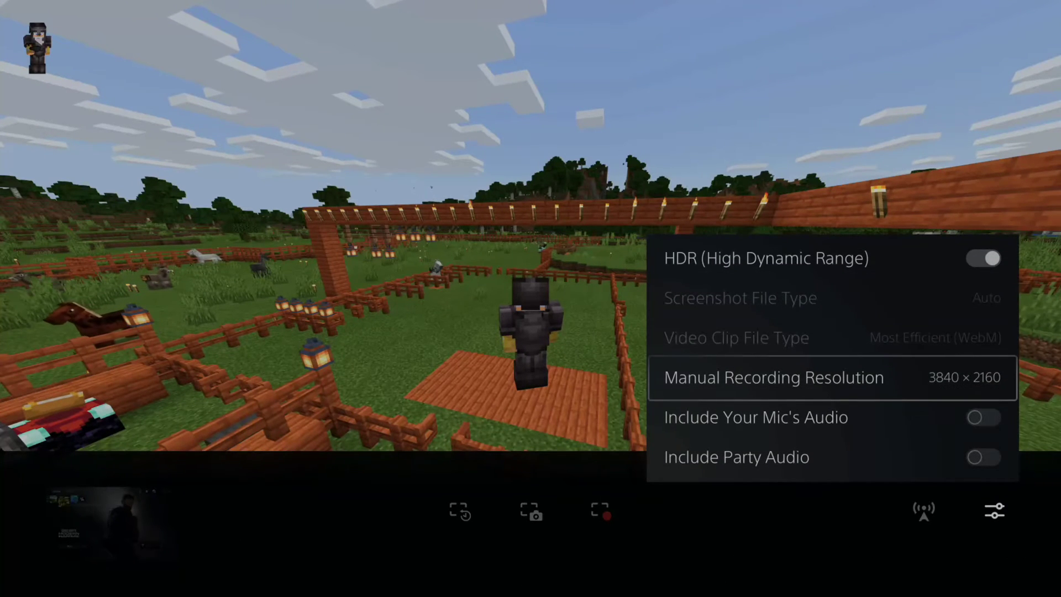
{"action": "key", "text": "Return"}
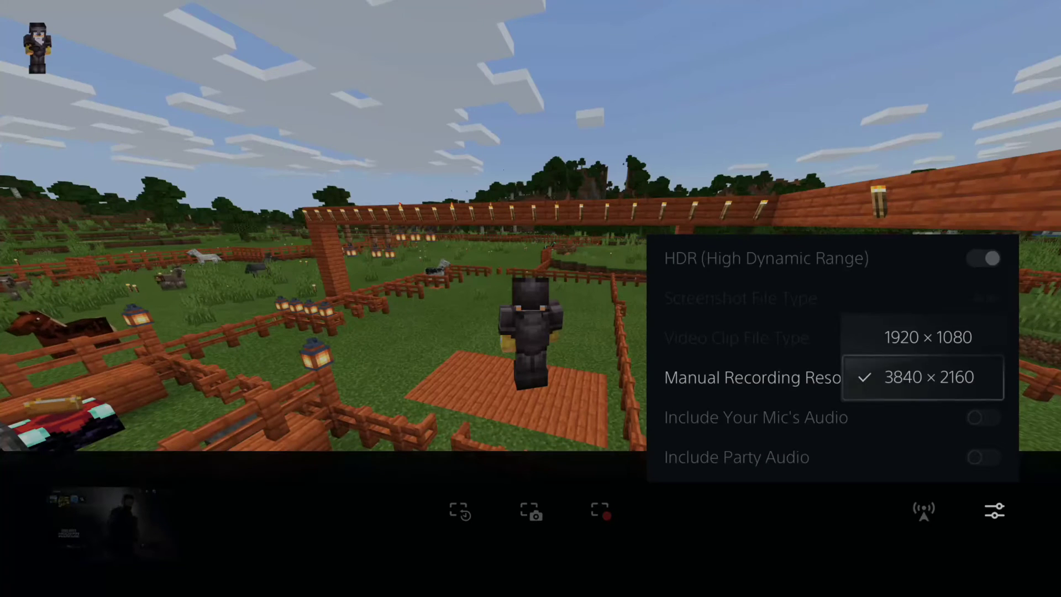
{"action": "key", "text": "Return"}
{"action": "key", "text": "Up"}
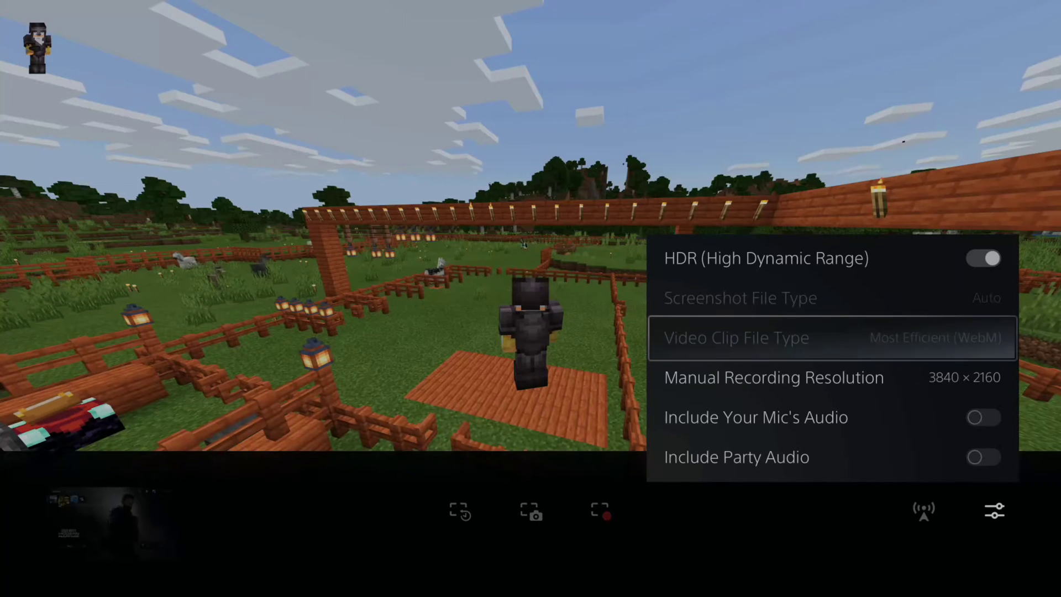
Step: Set the Manual Recording Resolution to 1920 × 1080
{"action": "key", "text": "Down"}
{"action": "key", "text": "Return"}
{"action": "key", "text": "Up"}
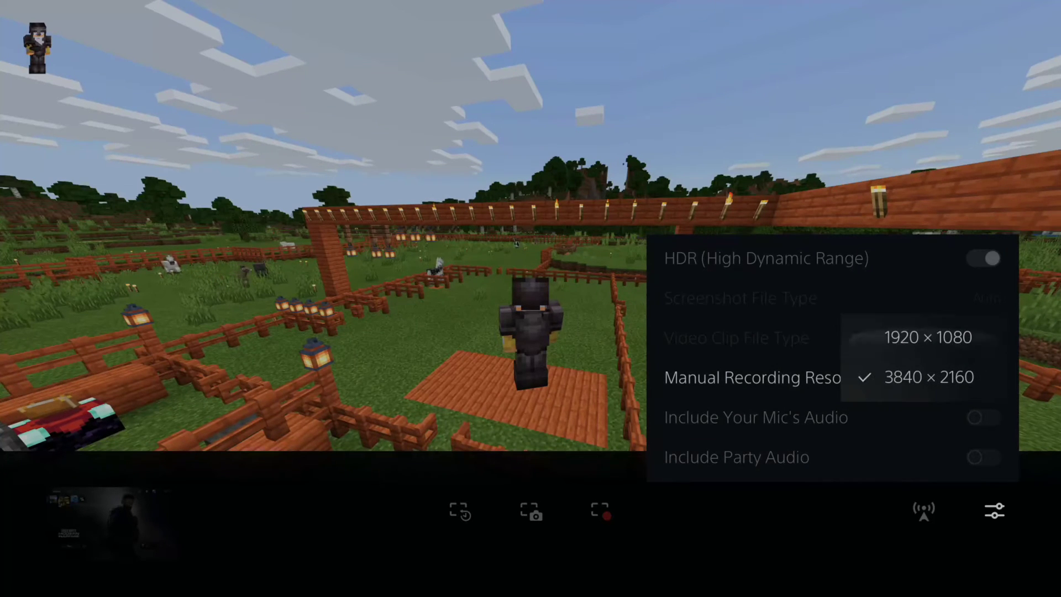
{"action": "key", "text": "Return"}
Step: Set the Video Clip File Type to Most Compatible (MP4)
{"action": "key", "text": "Up"}
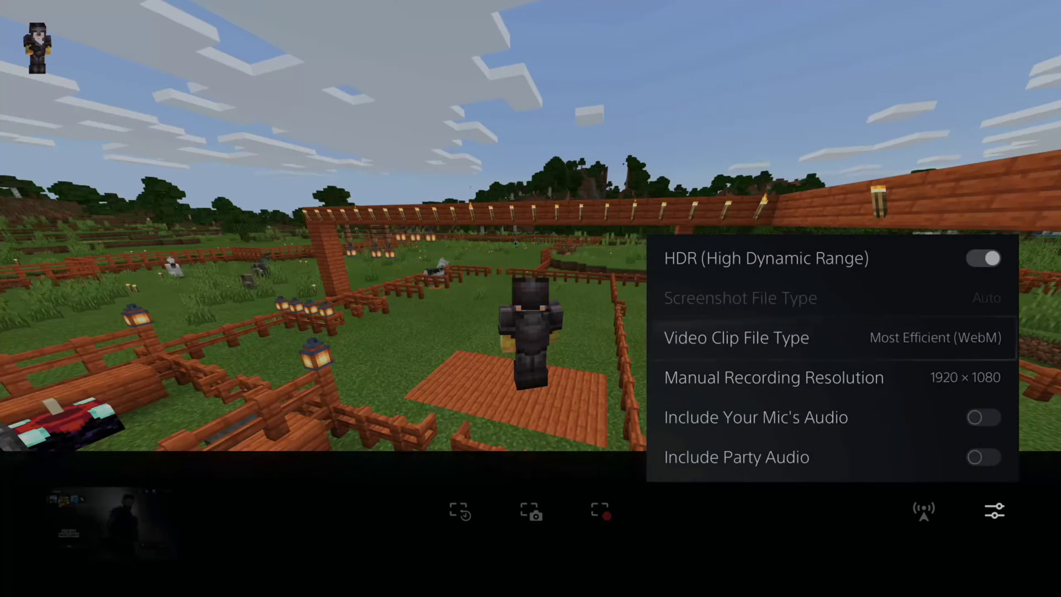
{"action": "key", "text": "Return"}
{"action": "key", "text": "Return"}
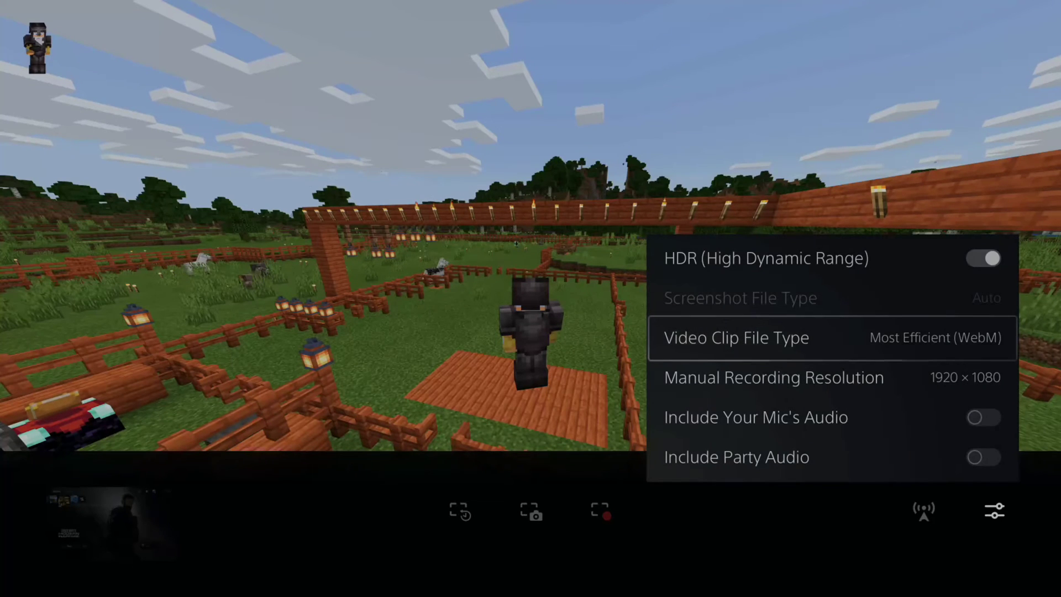
{"action": "key", "text": "Return"}
{"action": "key", "text": "Down"}
{"action": "key", "text": "Return"}
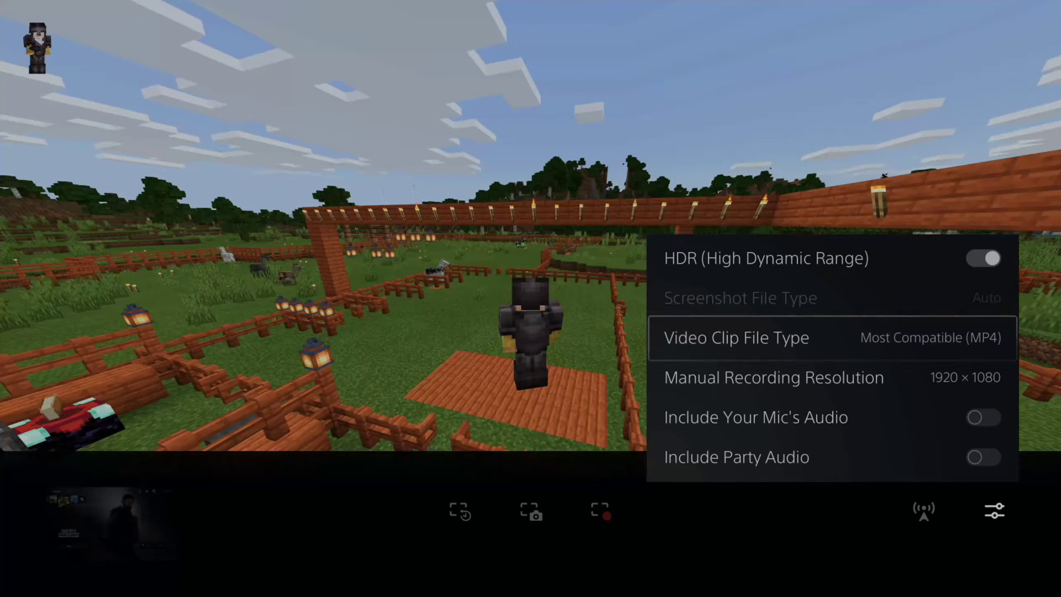
Step: Reopen Capture Options and set the Manual Recording Resolution to 3840 × 2160
{"action": "key", "text": "Escape"}
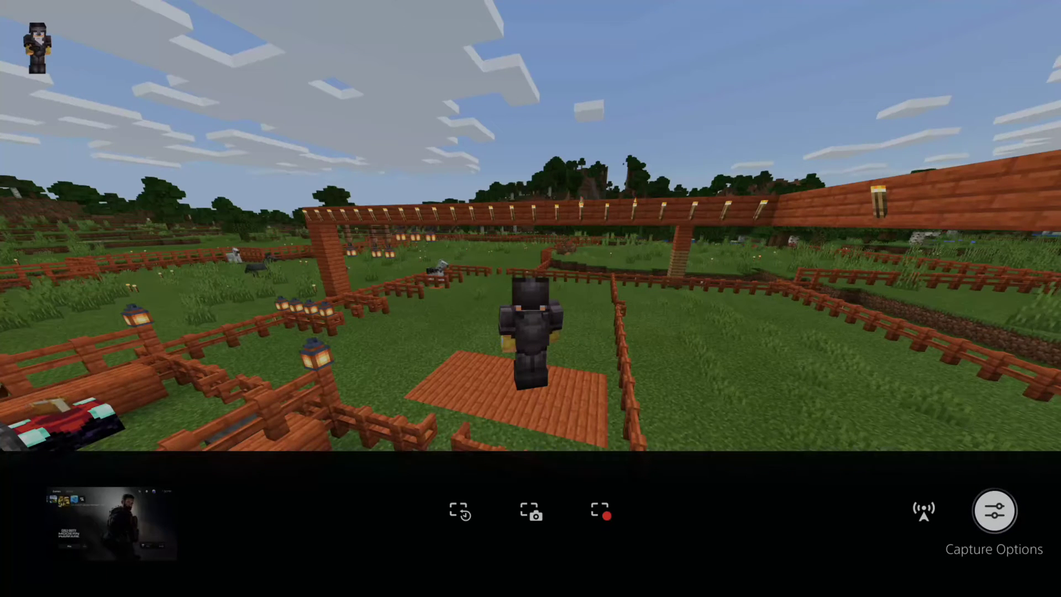
{"action": "key", "text": "Return"}
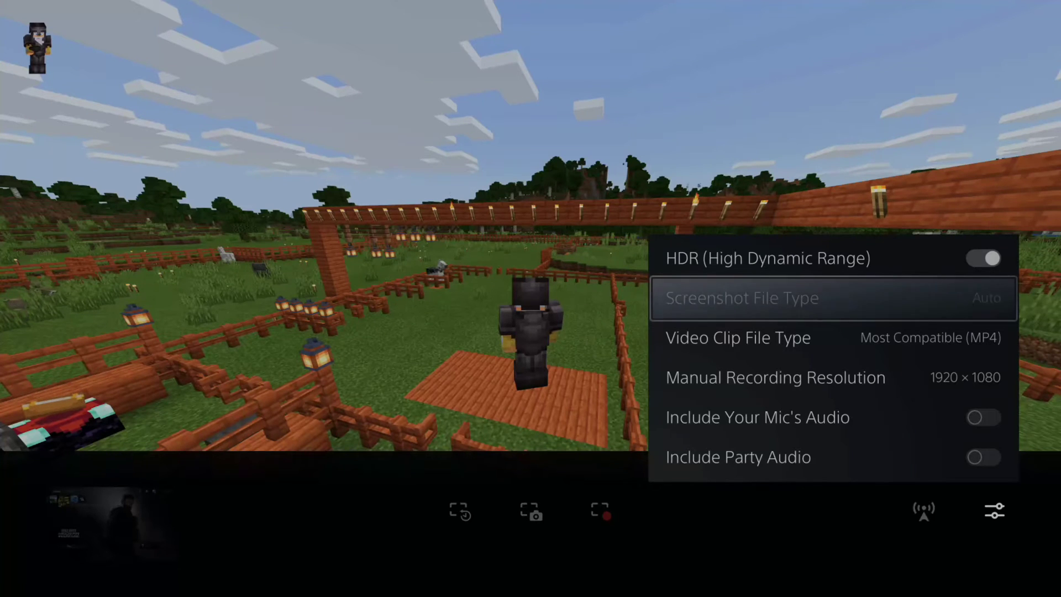
{"action": "key", "text": "Down"}
{"action": "key", "text": "Down"}
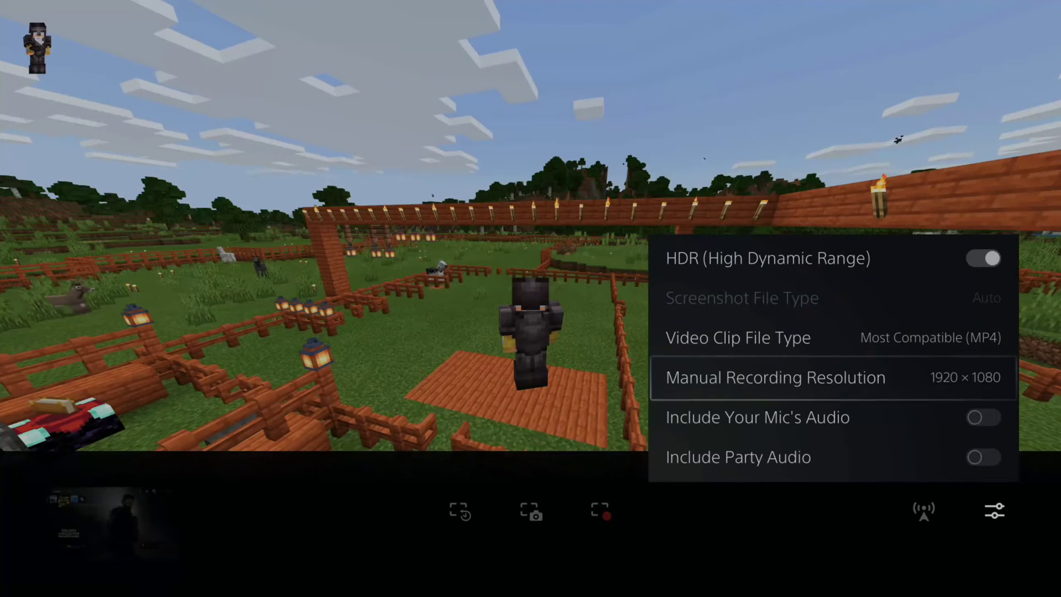
{"action": "key", "text": "Return"}
{"action": "key", "text": "Down"}
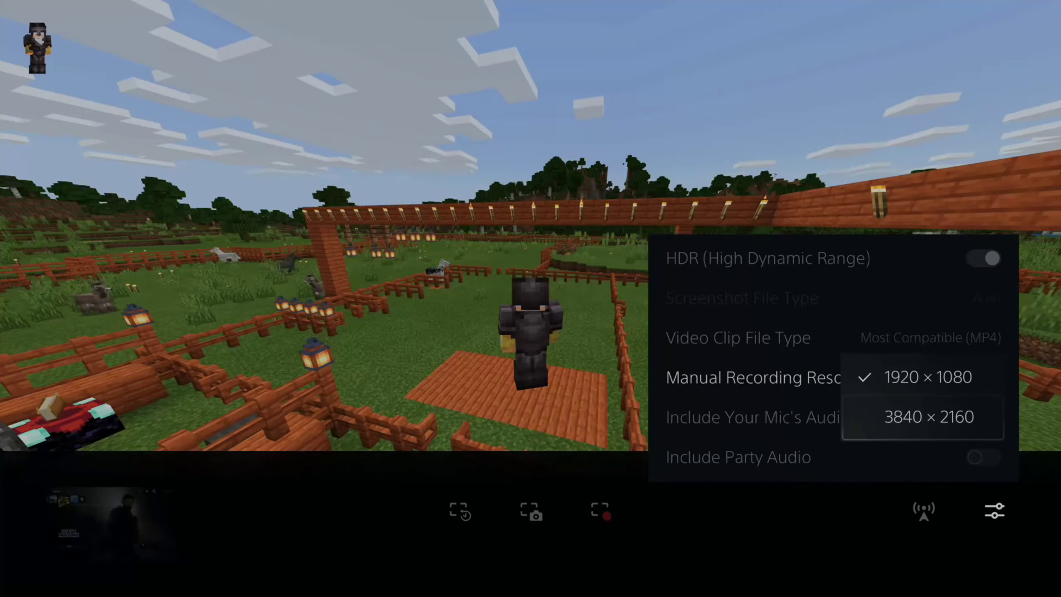
{"action": "key", "text": "Return"}
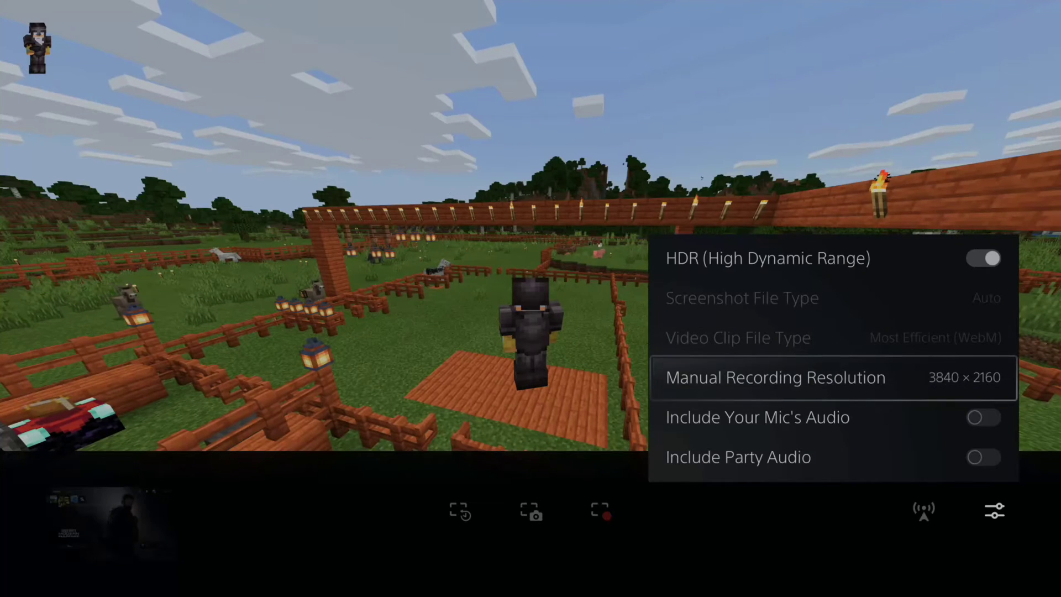
Step: Close Capture Options and save the recent gameplay as a full video
{"action": "key", "text": "Escape"}
{"action": "key", "text": "Left"}
{"action": "key", "text": "Left"}
{"action": "key", "text": "Left"}
{"action": "key", "text": "Left"}
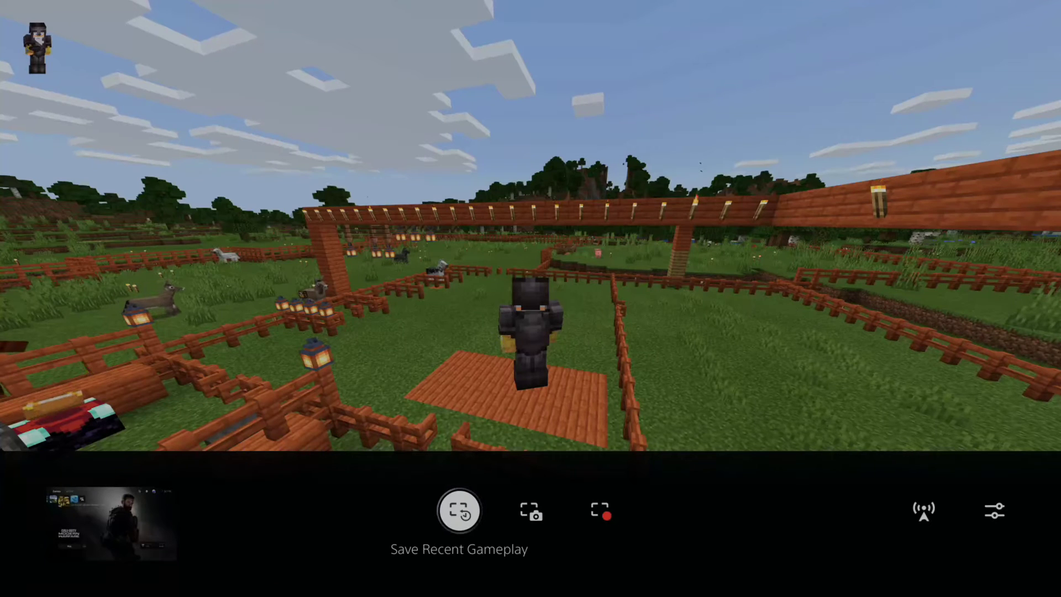
{"action": "key", "text": "Return"}
{"action": "key", "text": "Down"}
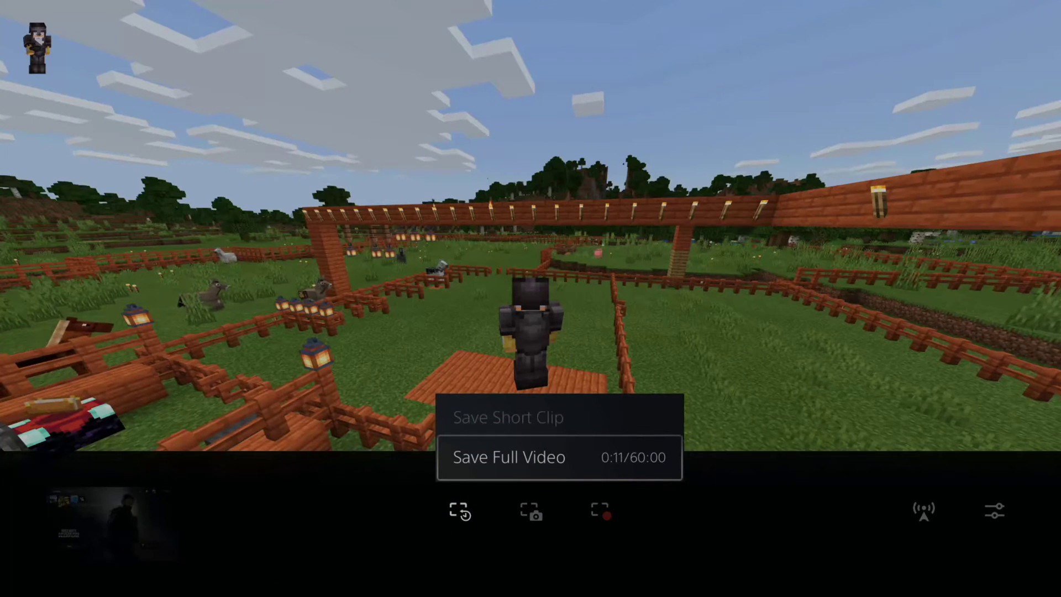
{"action": "key", "text": "Return"}
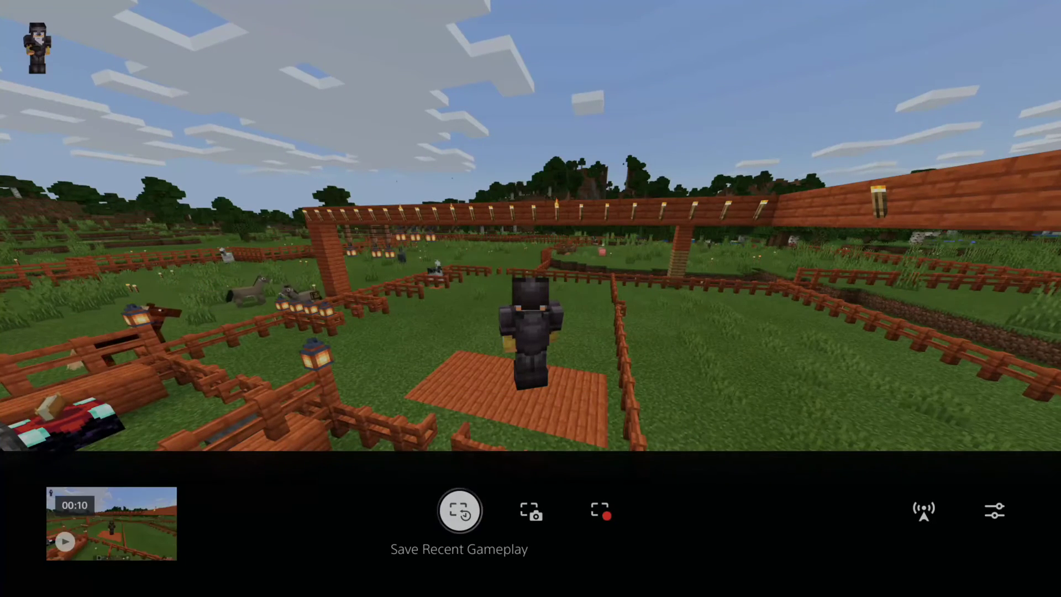
Step: Leave the capture controls and open the Media Gallery from the home screen
{"action": "key", "text": "Home"}
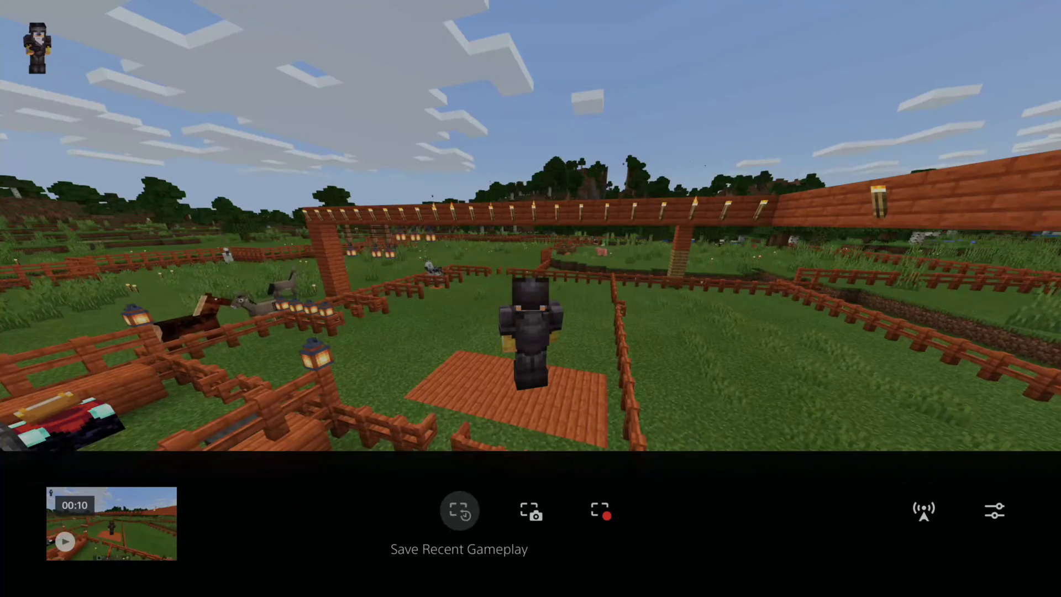
{"action": "key", "text": "Down"}
{"action": "key", "text": "Return"}
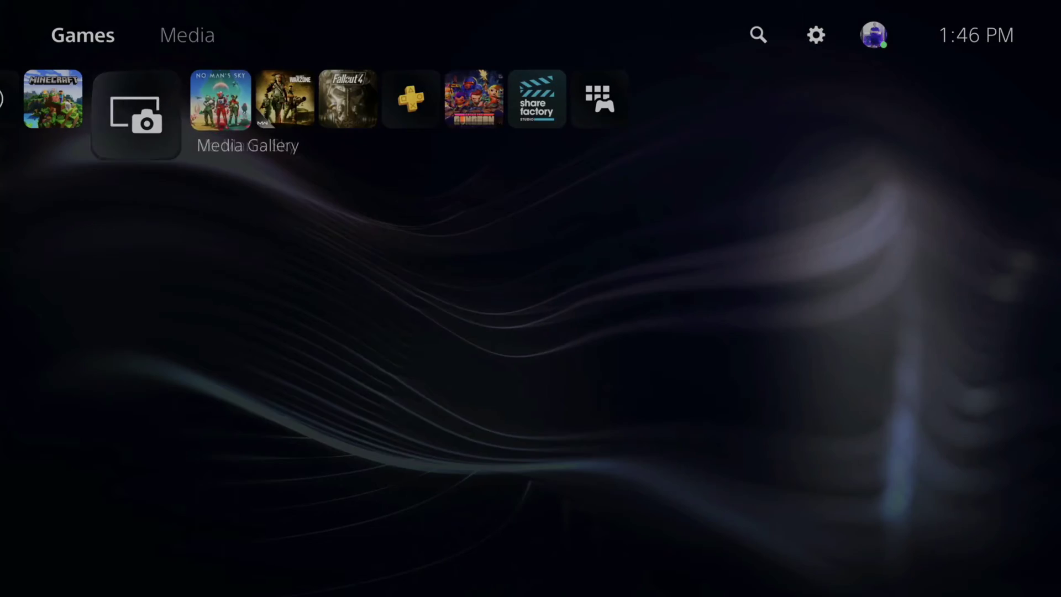
{"action": "key", "text": "Return"}
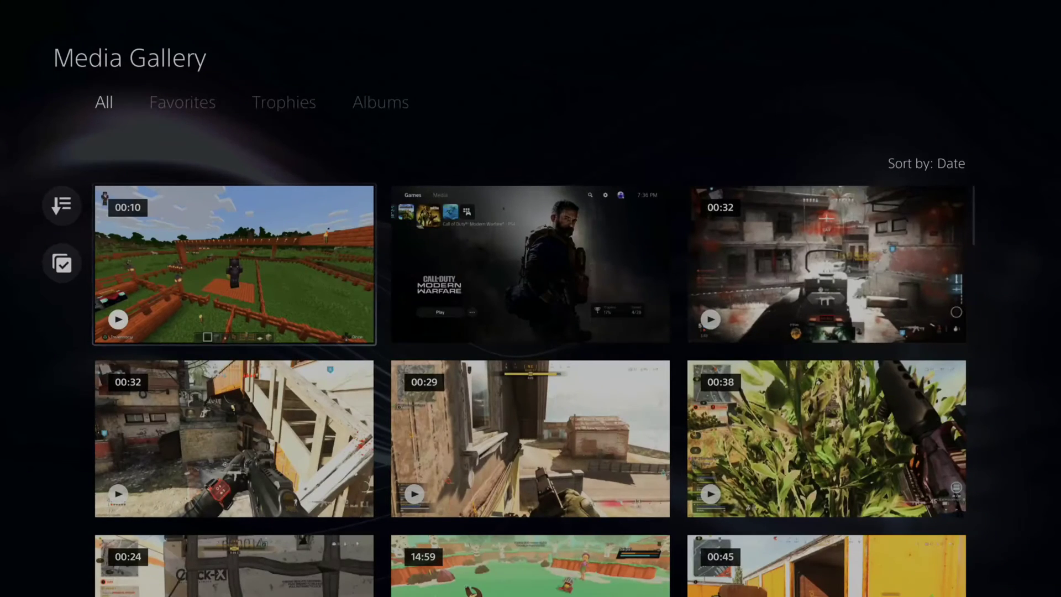
Step: Open the newly saved 10-second Minecraft clip for editing in Share Factory Studio
{"action": "key", "text": "Menu"}
{"action": "key", "text": "Menu"}
{"action": "key", "text": "Menu"}
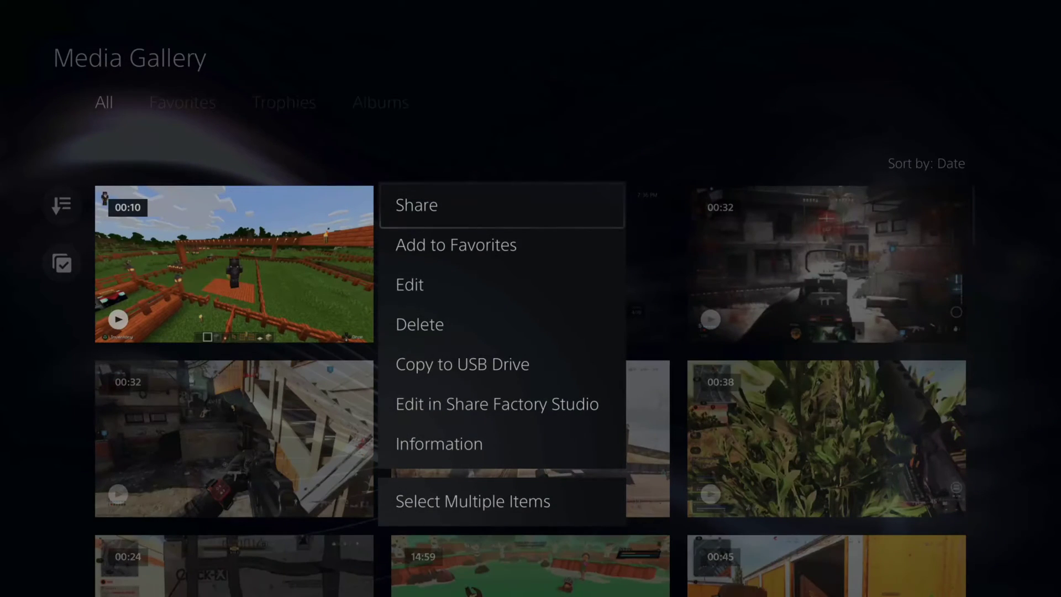
{"action": "key", "text": "Down"}
{"action": "key", "text": "Down"}
{"action": "key", "text": "Down"}
{"action": "key", "text": "Down"}
{"action": "key", "text": "Down"}
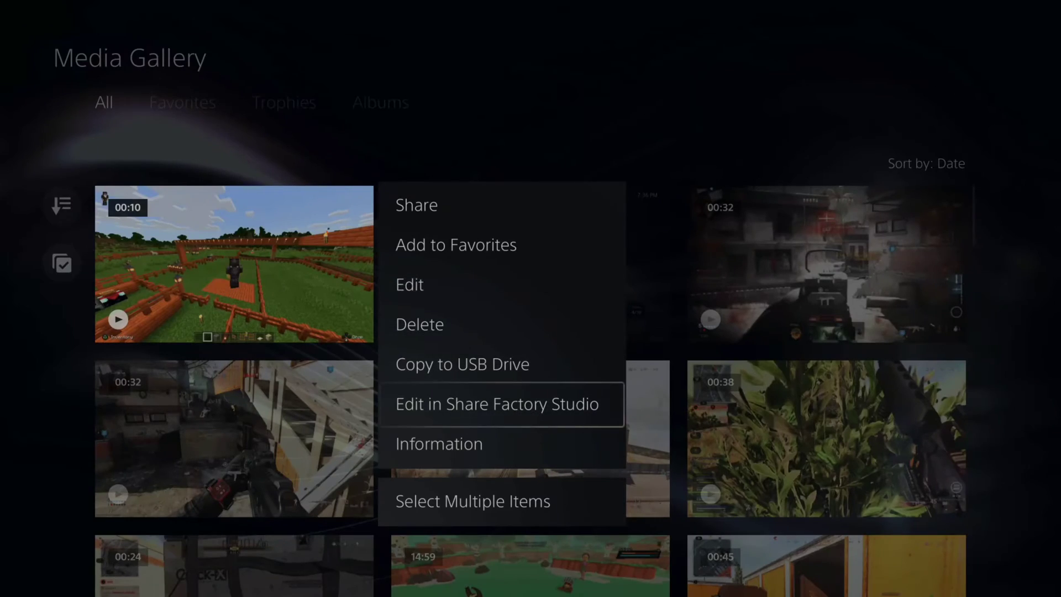
{"action": "key", "text": "Return"}
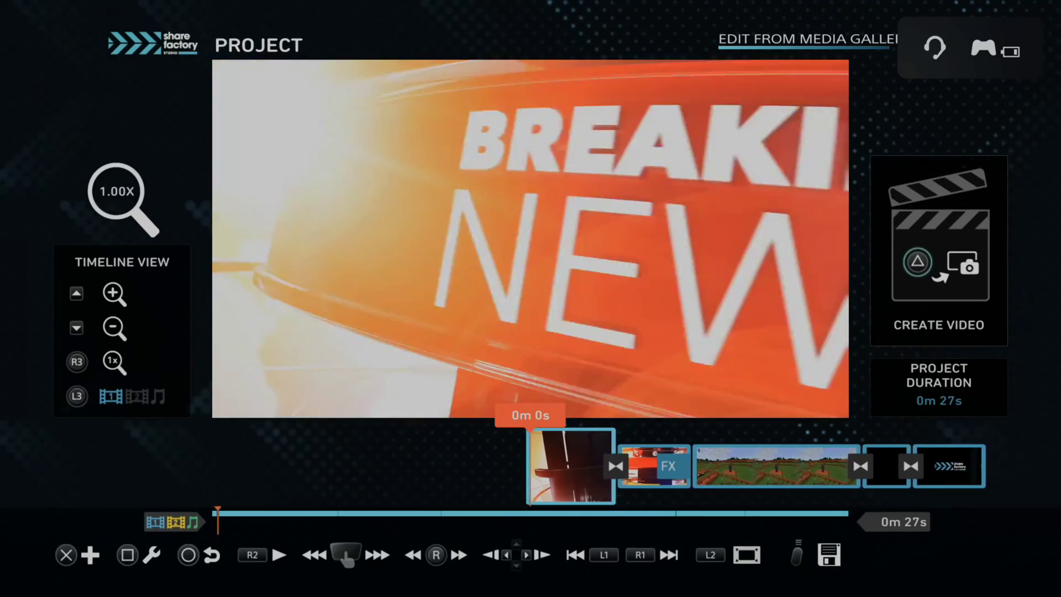
Step: Place the playhead on the first intro clip and start the Split Clip tool
{"action": "key", "text": "Right"}
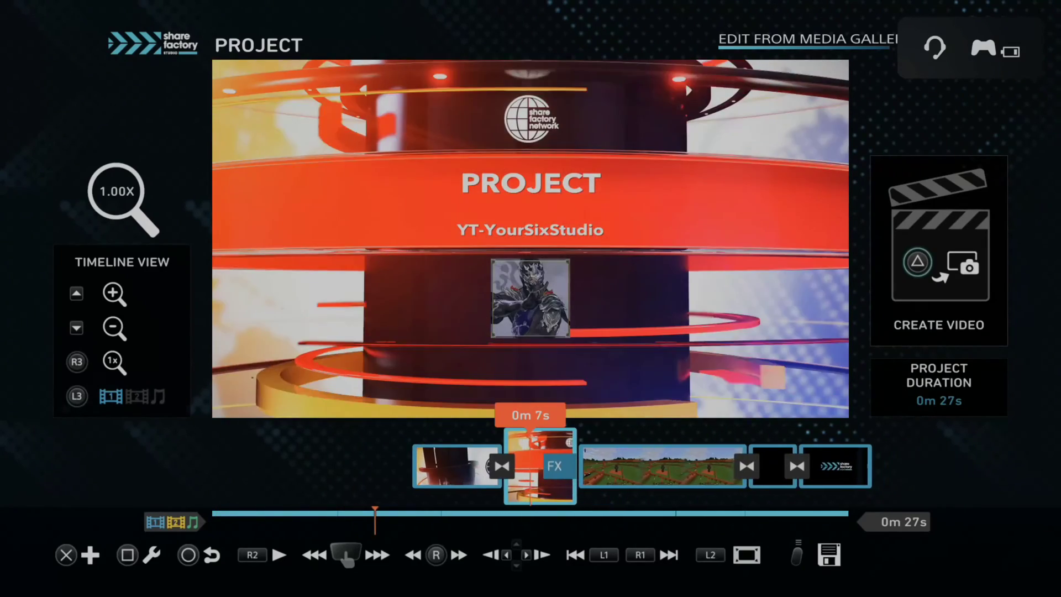
{"action": "key", "text": "Left"}
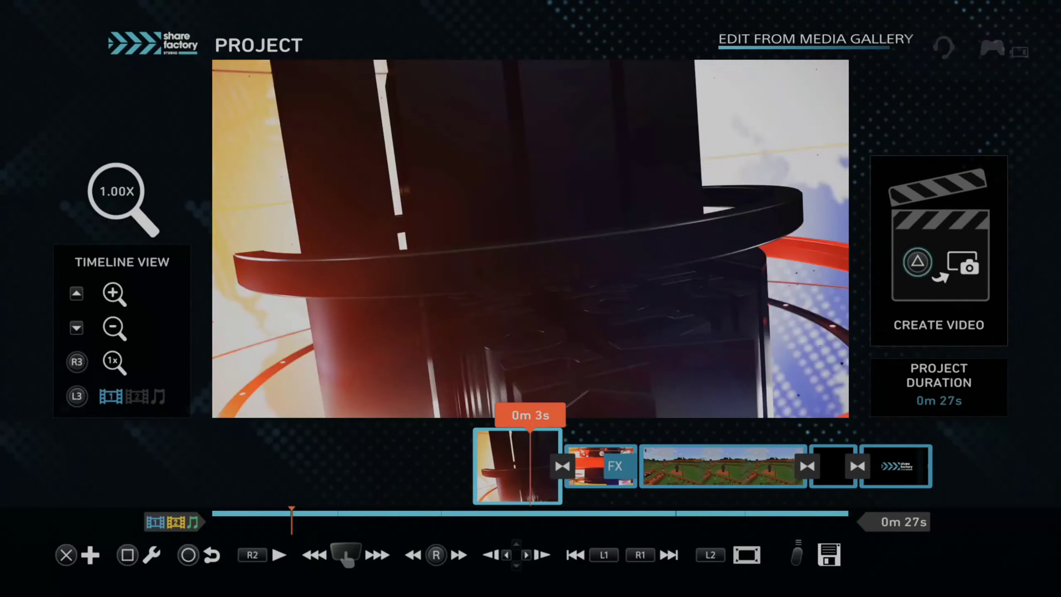
{"action": "key", "text": "Right"}
{"action": "key", "text": "Left"}
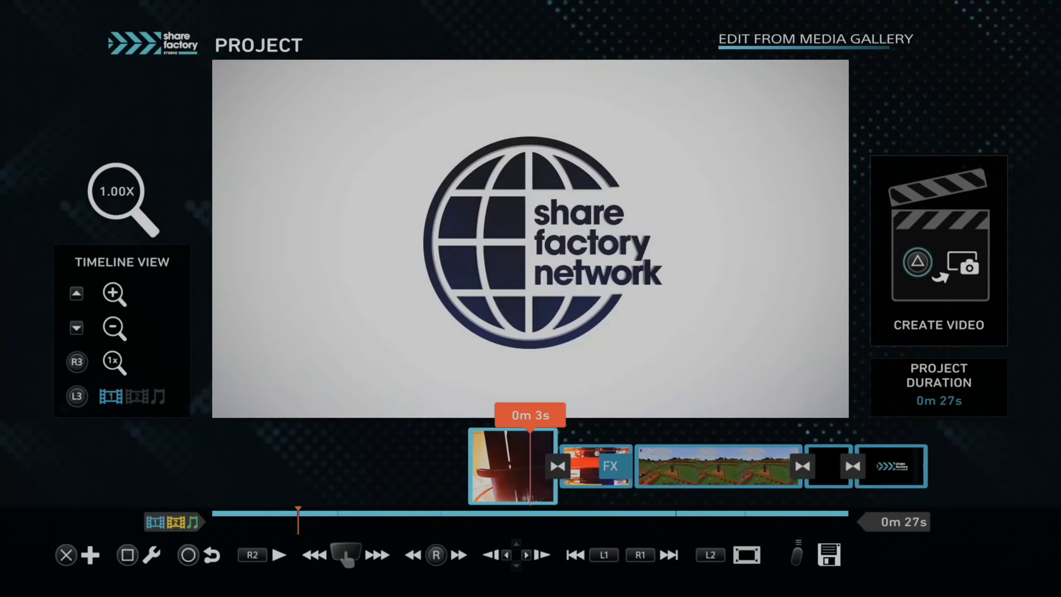
{"action": "key", "text": "Return"}
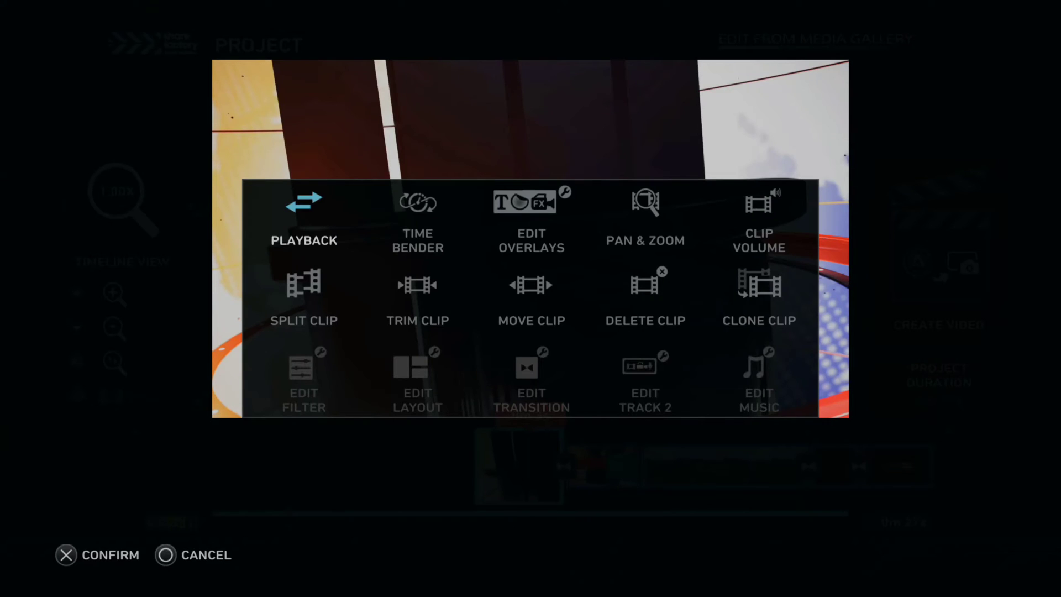
{"action": "key", "text": "Right"}
{"action": "key", "text": "Right"}
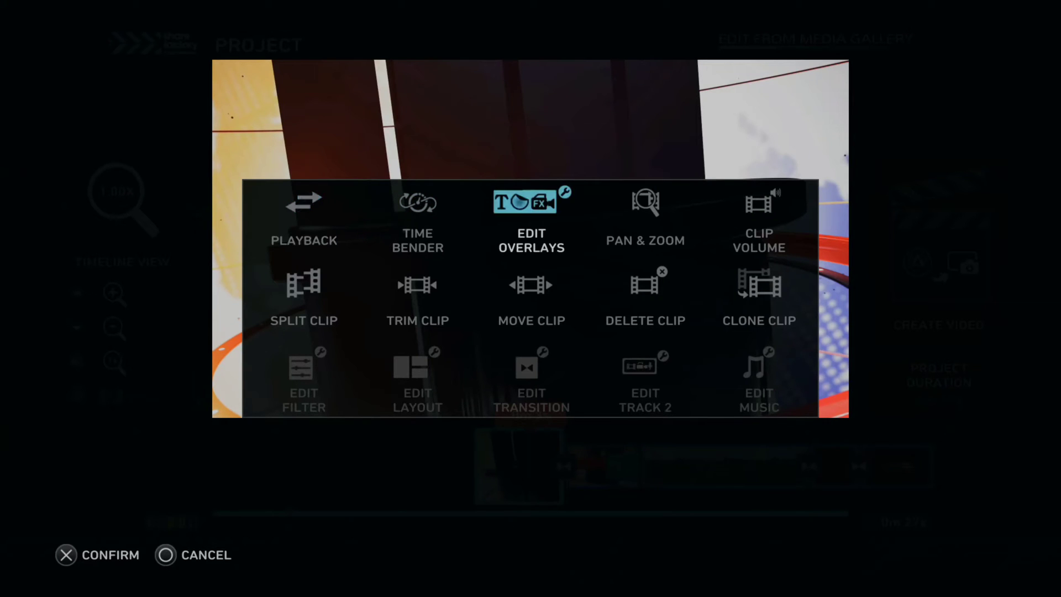
{"action": "key", "text": "Down"}
{"action": "key", "text": "Left"}
{"action": "key", "text": "Left"}
{"action": "key", "text": "Return"}
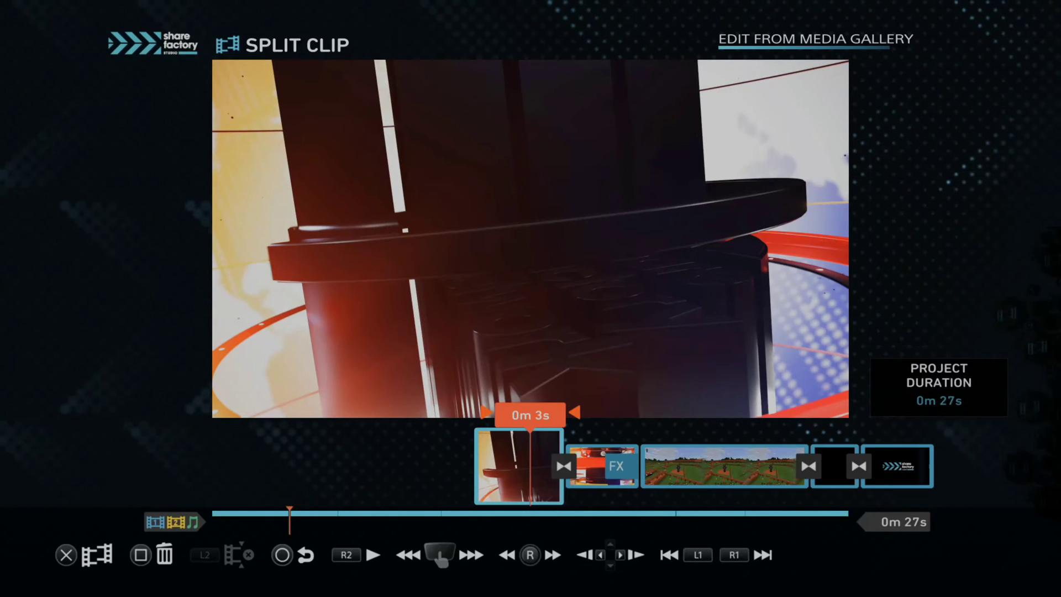
Step: Delete the two intro clips placed ahead of the gameplay footage on the timeline
{"action": "key", "text": "Delete"}
{"action": "key", "text": "Return"}
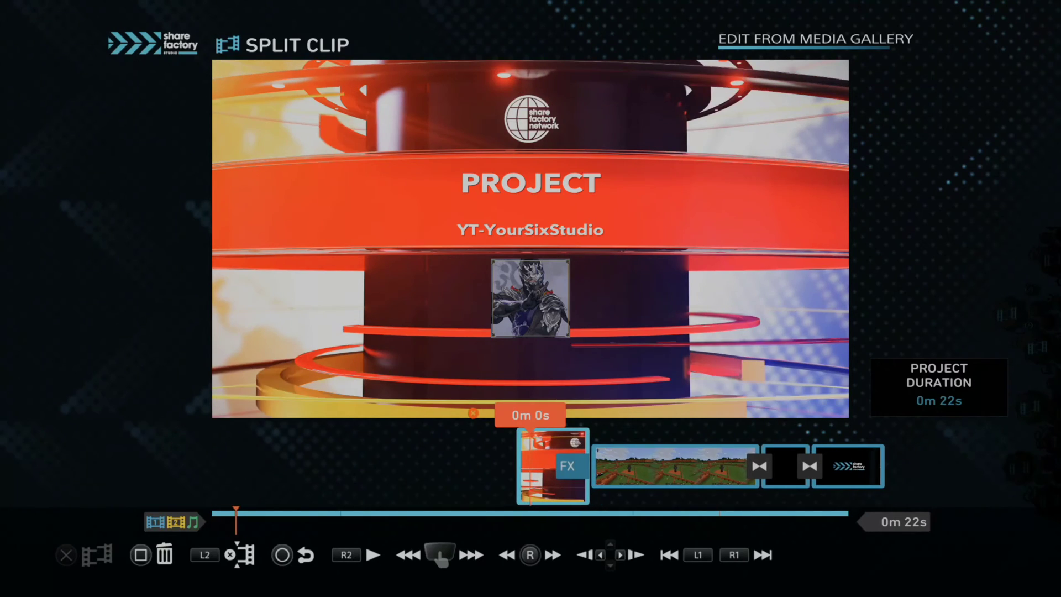
{"action": "key", "text": "Delete"}
{"action": "key", "text": "Left"}
{"action": "key", "text": "Return"}
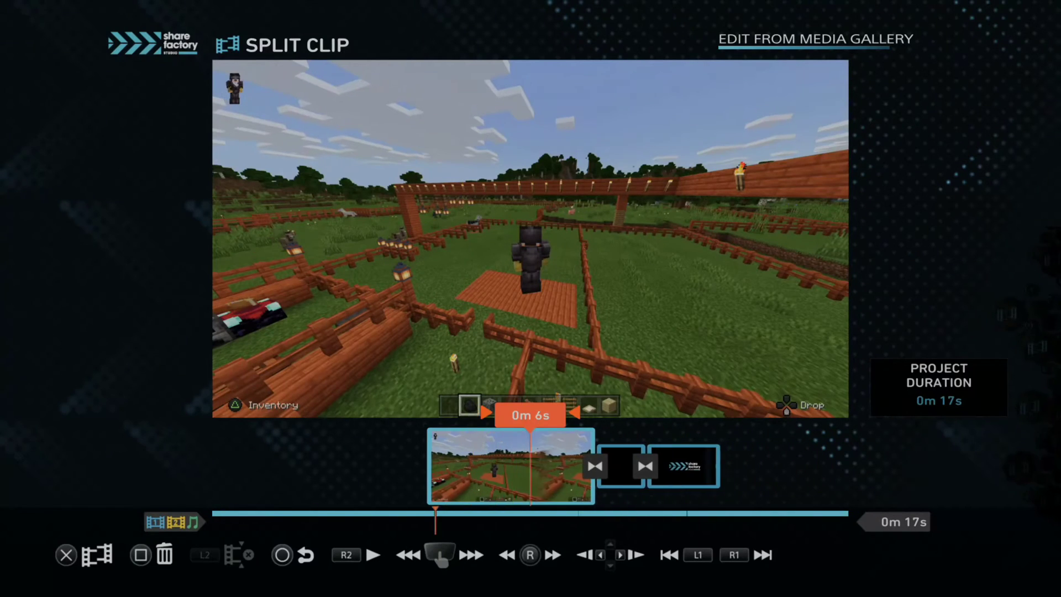
Step: Delete the two outro clips after the gameplay footage and leave the Split Clip tool
{"action": "key", "text": "Right"}
{"action": "key", "text": "Delete"}
{"action": "key", "text": "Return"}
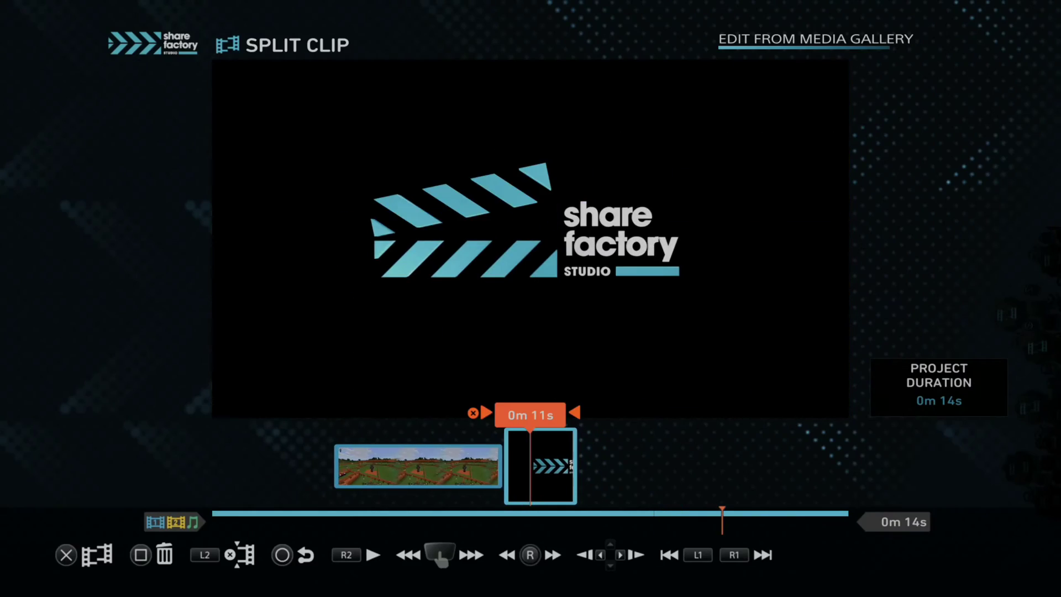
{"action": "key", "text": "Delete"}
{"action": "key", "text": "Left"}
{"action": "key", "text": "Return"}
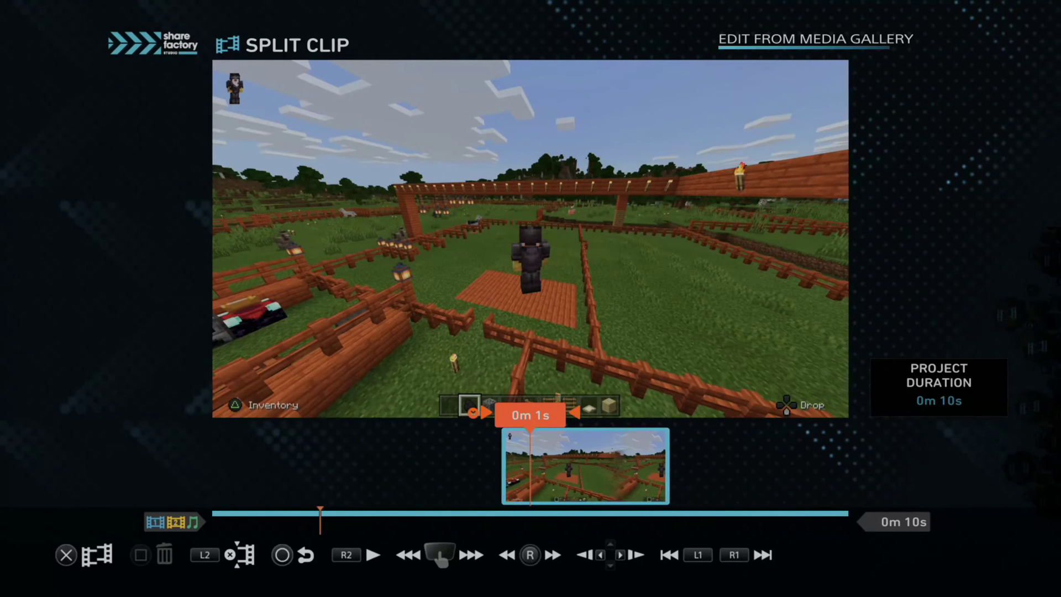
{"action": "key", "text": "Right"}
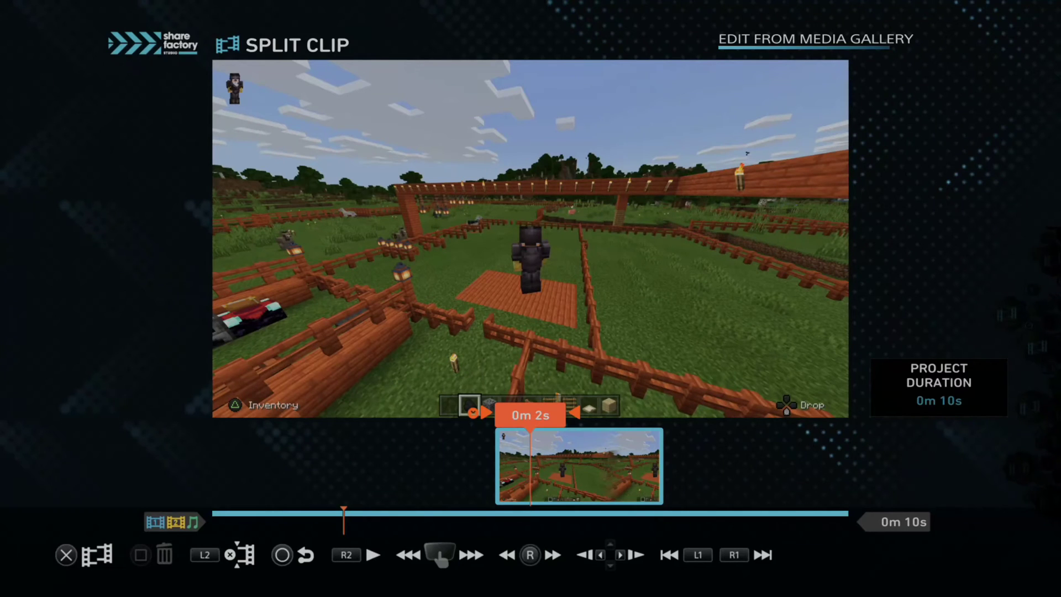
{"action": "key", "text": "Escape"}
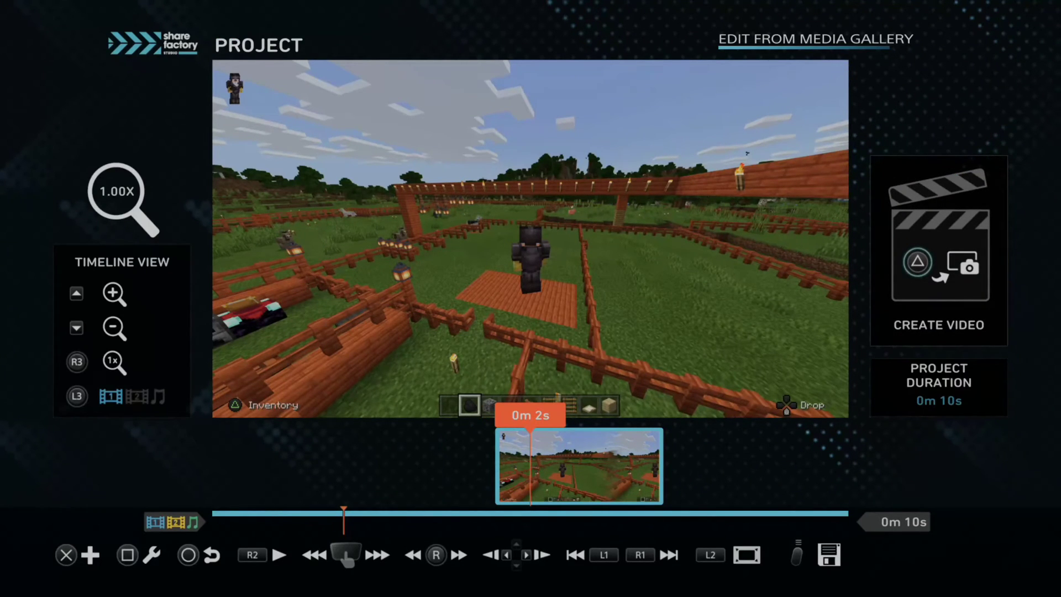
Step: Check in the project's Export Settings that the file type is Most Compatible (MP4)
{"action": "key", "text": "Menu"}
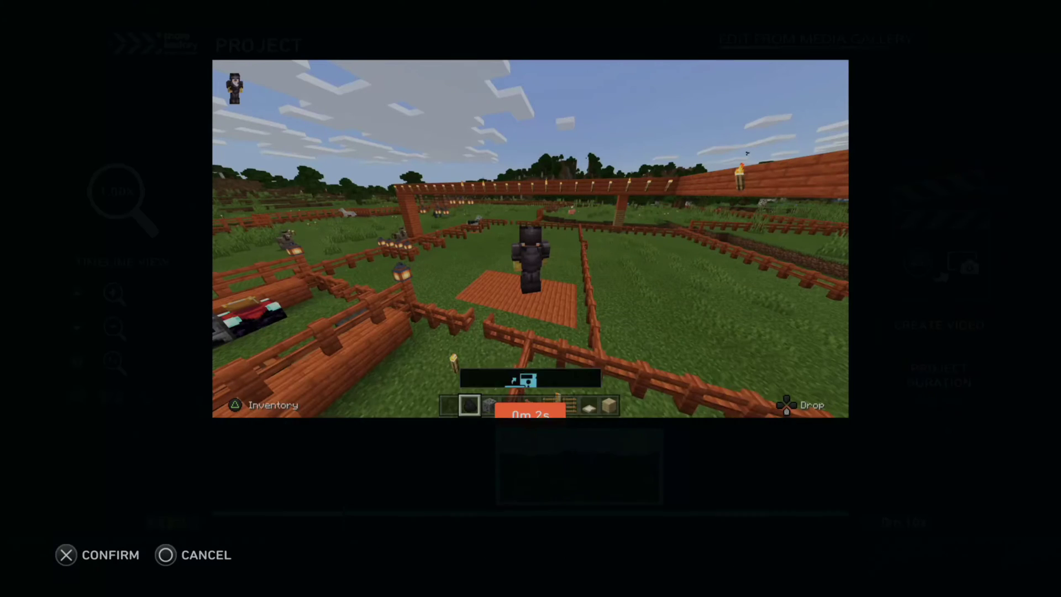
{"action": "key", "text": "Right"}
{"action": "key", "text": "Right"}
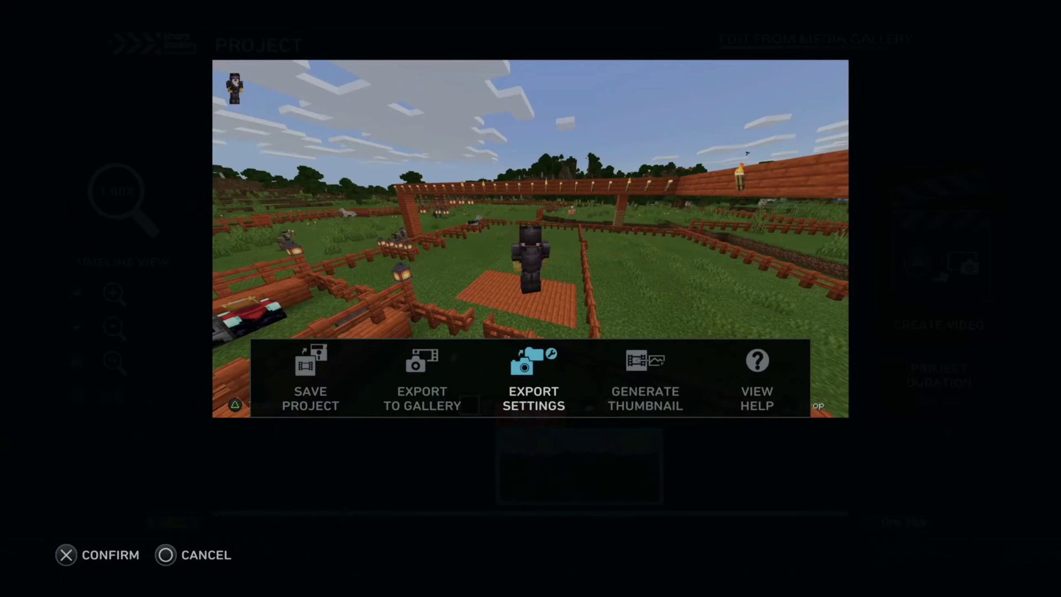
{"action": "key", "text": "Return"}
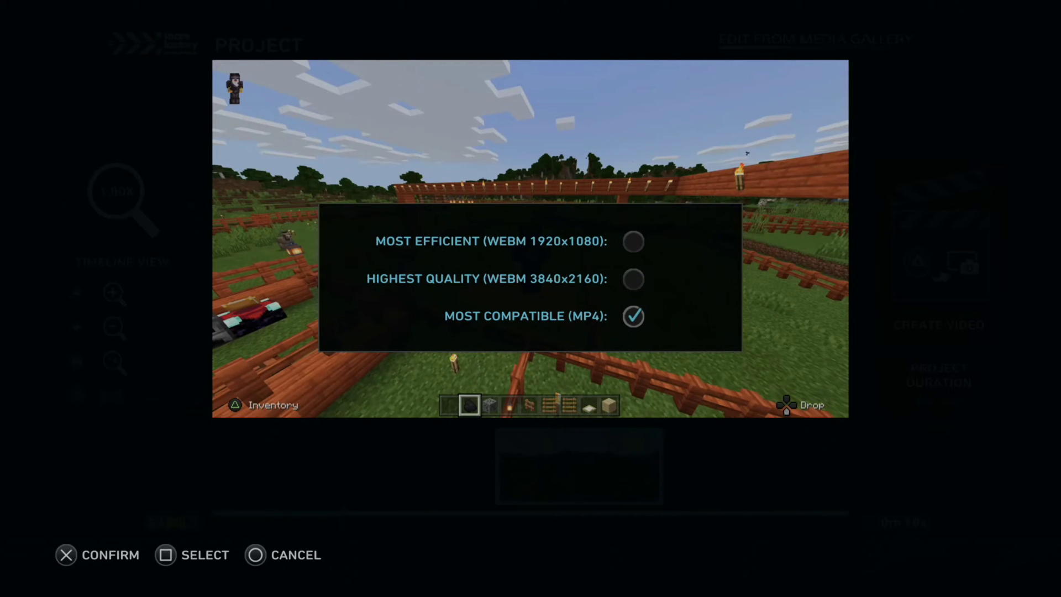
{"action": "key", "text": "Escape"}
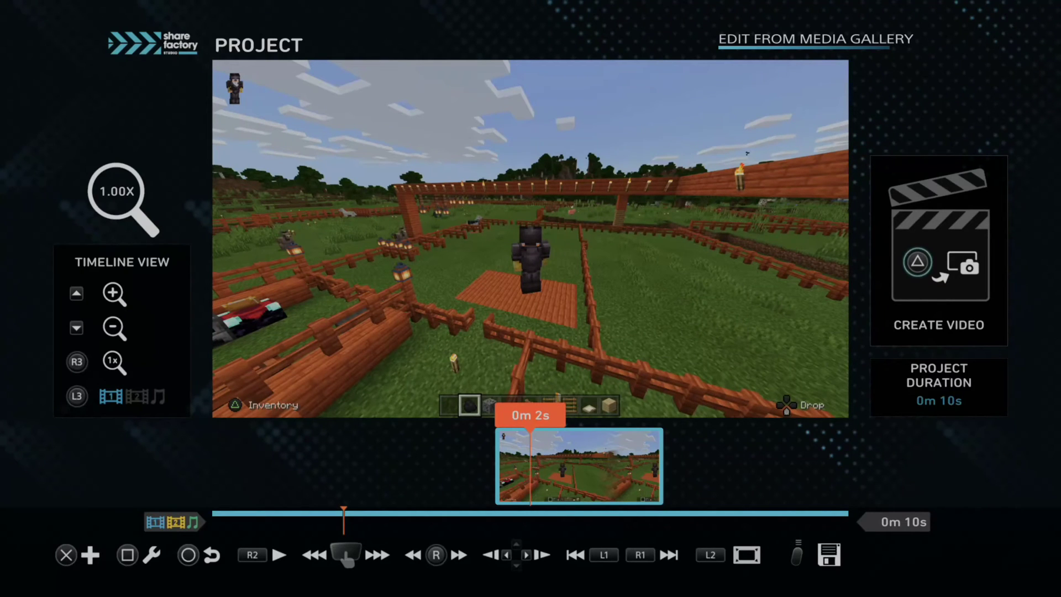
Step: Export the project as a video to the Media Gallery and dismiss the sharing prompt
{"action": "key", "text": "Right"}
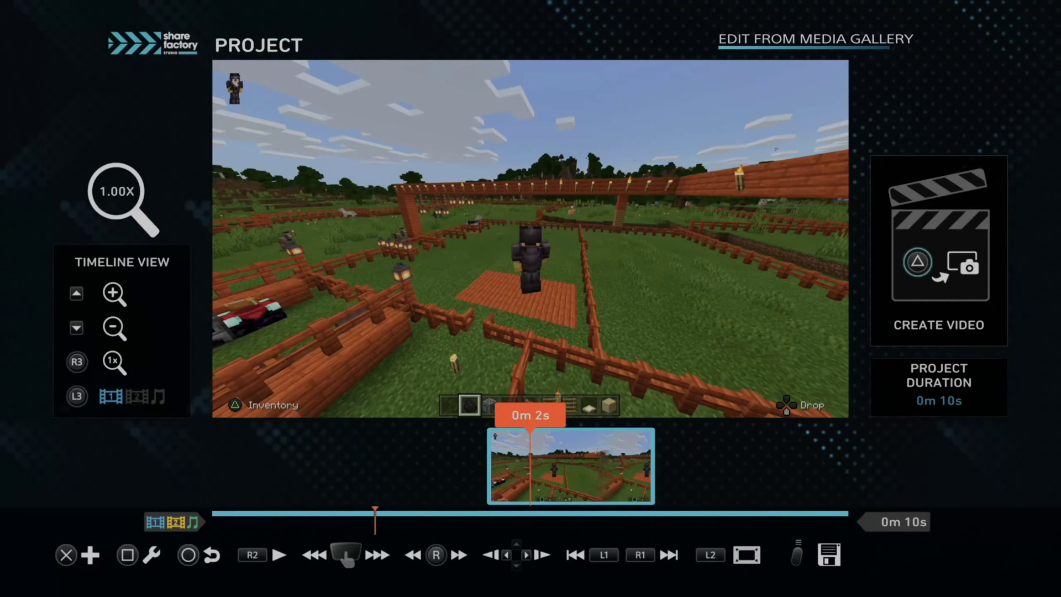
{"action": "key", "text": "Return"}
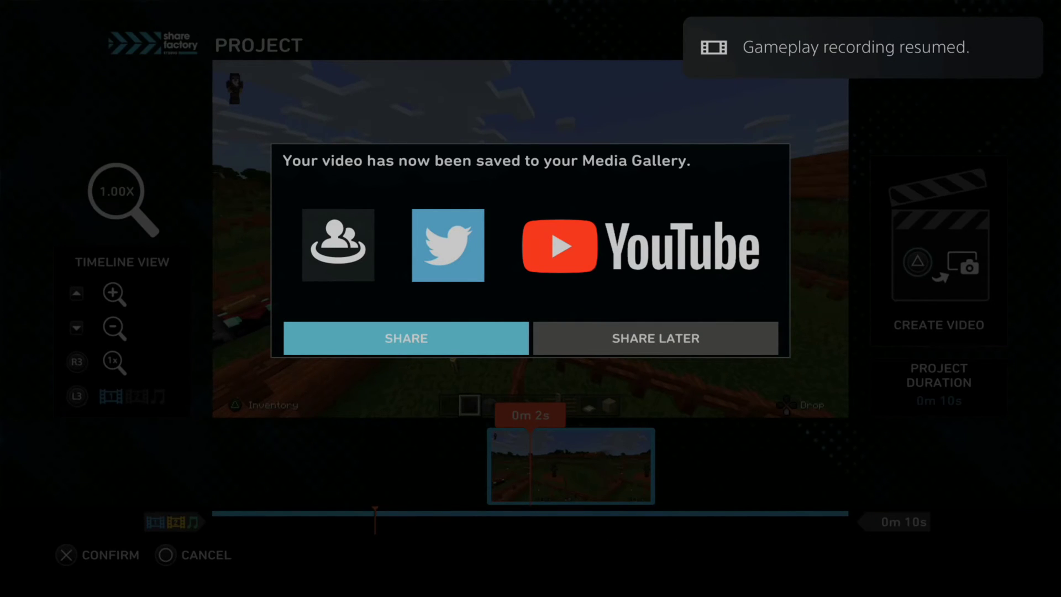
{"action": "key", "text": "Escape"}
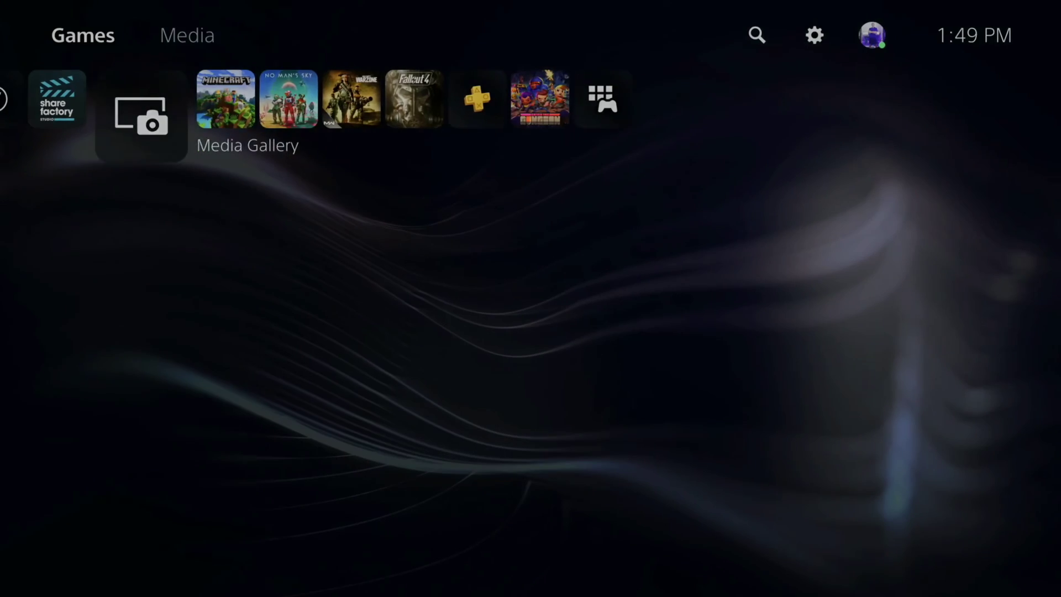
Step: Return to the Media Gallery and choose to copy the newly exported Minecraft clip to a USB drive
{"action": "key", "text": "Return"}
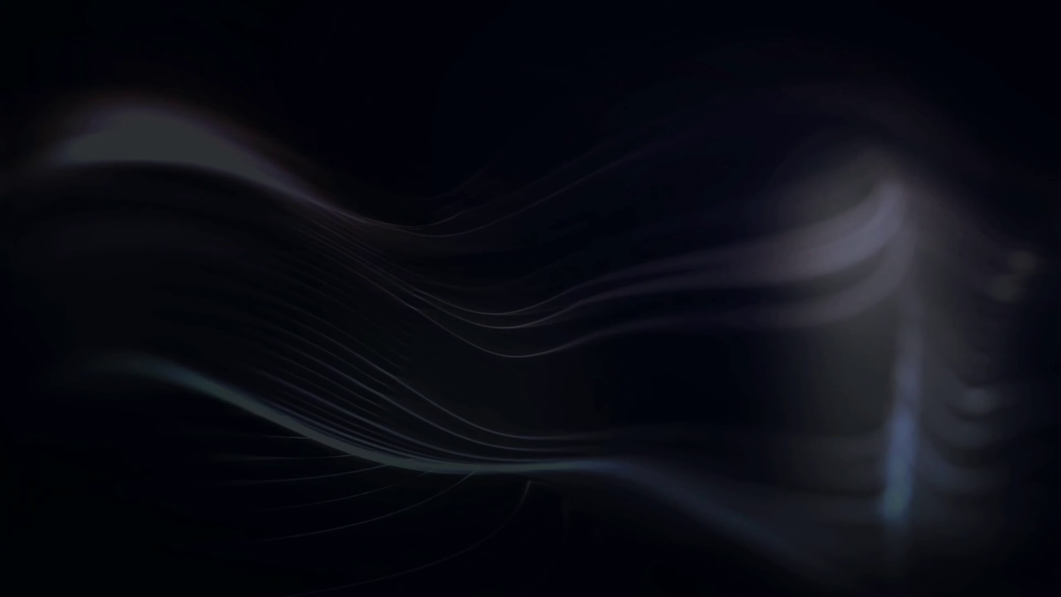
{"action": "key", "text": "Menu"}
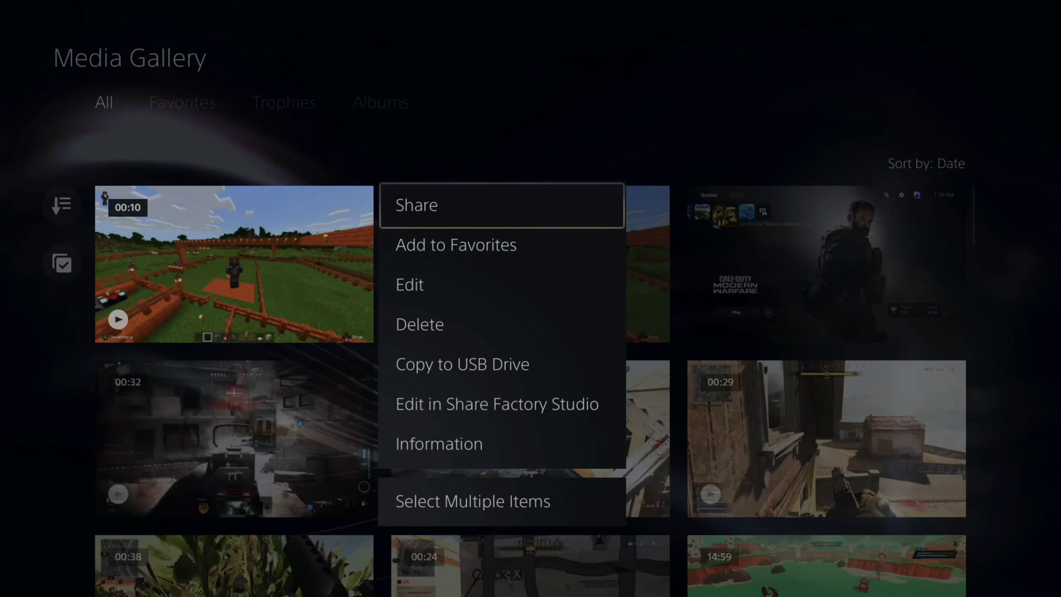
{"action": "key", "text": "Down"}
{"action": "key", "text": "Down"}
{"action": "key", "text": "Down"}
{"action": "key", "text": "Down"}
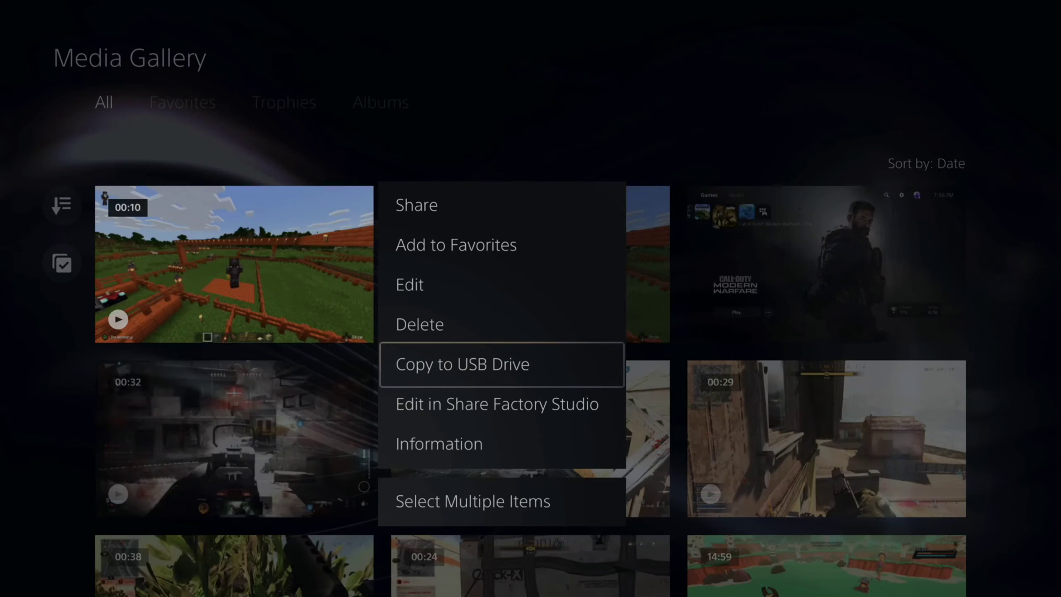
{"action": "key", "text": "Return"}
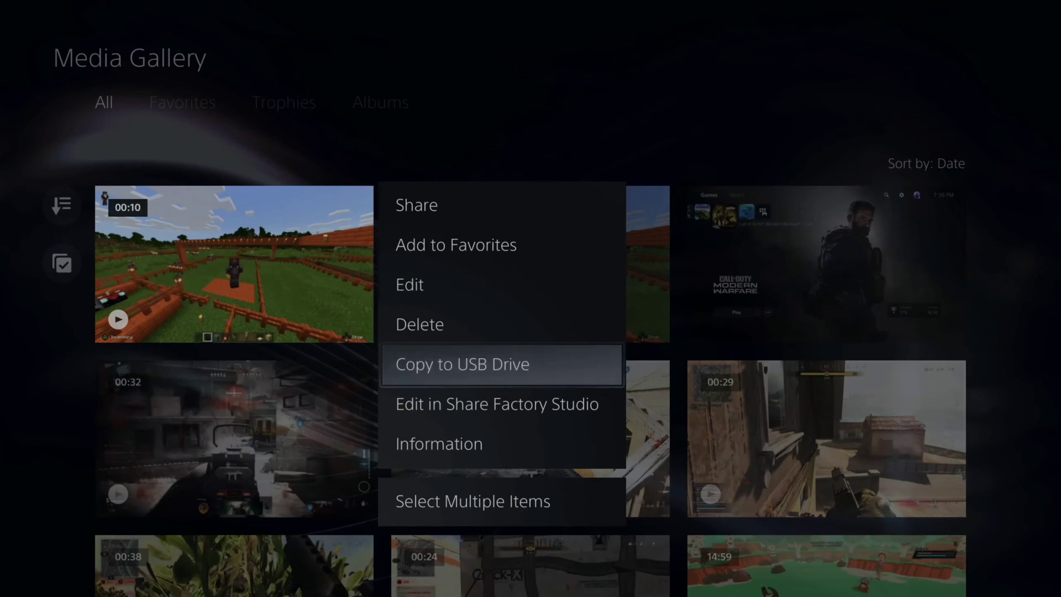
Step: Start sharing the second 10-second Minecraft clip in the gallery to YouTube
{"action": "key", "text": "Right"}
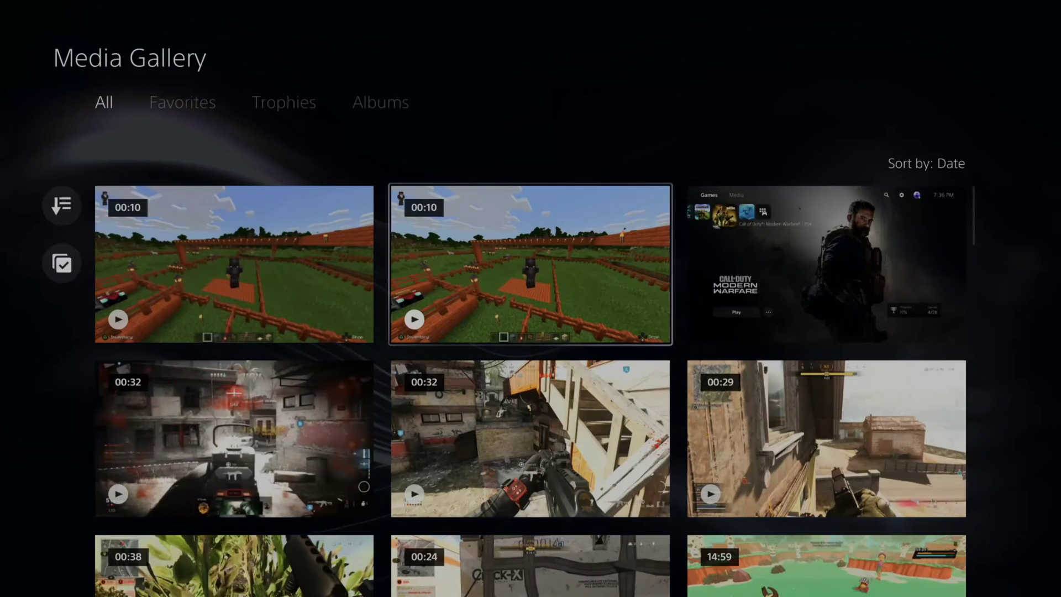
{"action": "key", "text": "Menu"}
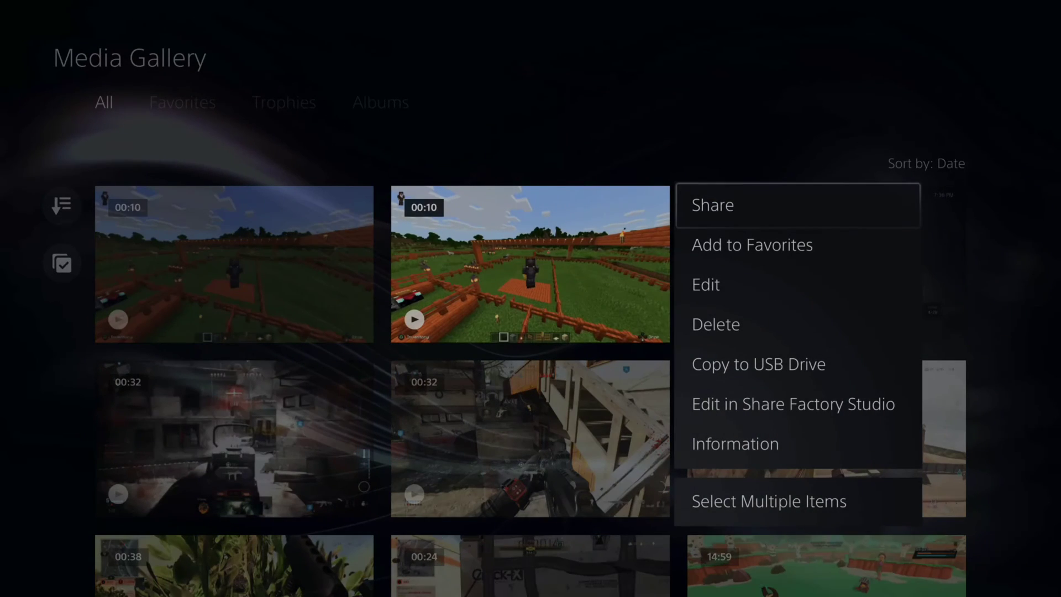
{"action": "key", "text": "Return"}
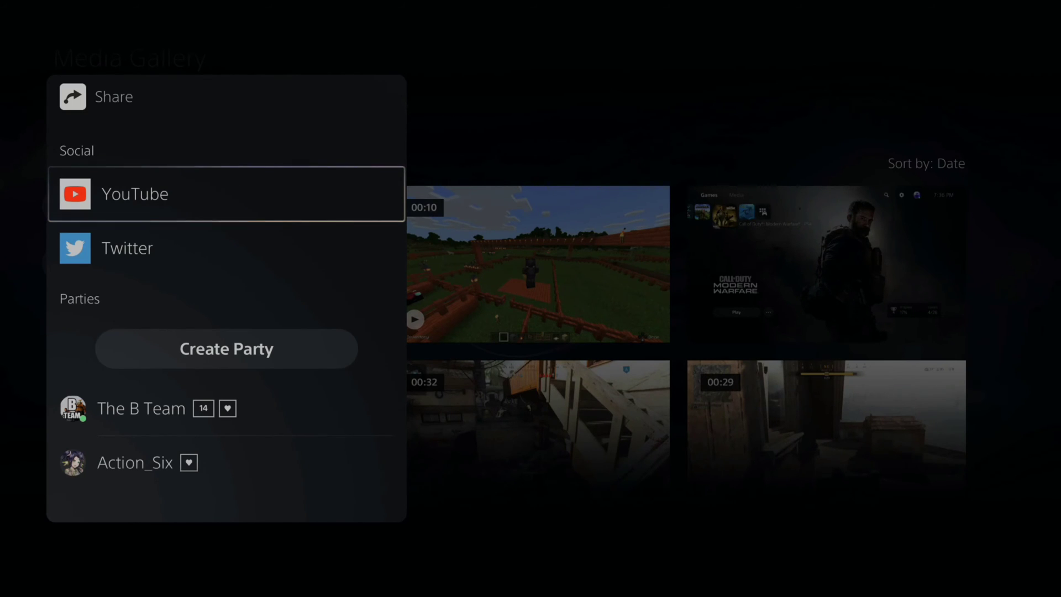
{"action": "key", "text": "Return"}
Step: Set the YouTube upload's Privacy Settings to Private
{"action": "key", "text": "Down"}
{"action": "key", "text": "Down"}
{"action": "key", "text": "Down"}
{"action": "key", "text": "Down"}
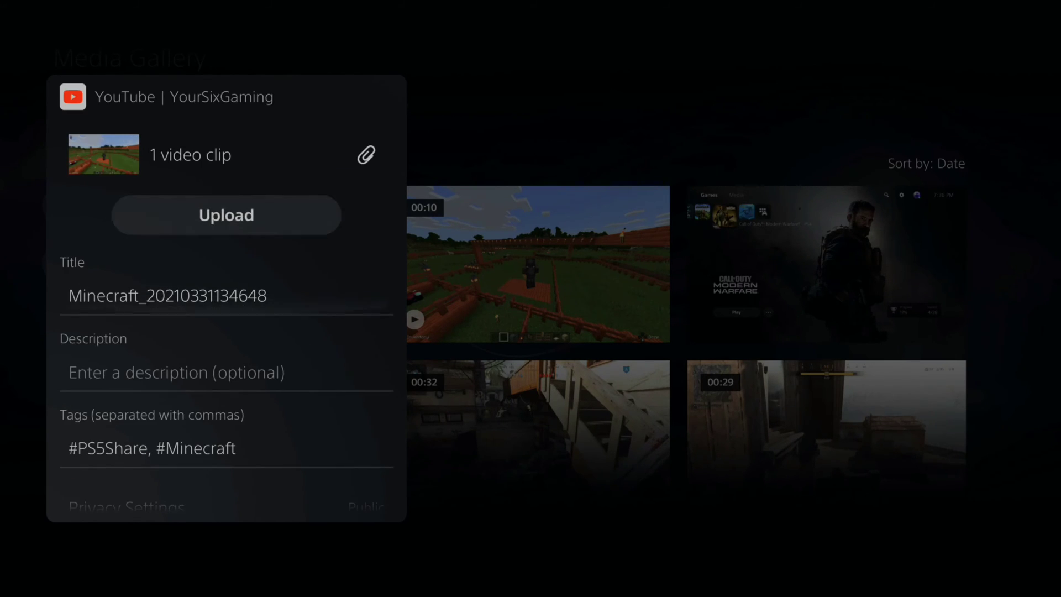
{"action": "key", "text": "Return"}
{"action": "key", "text": "Down"}
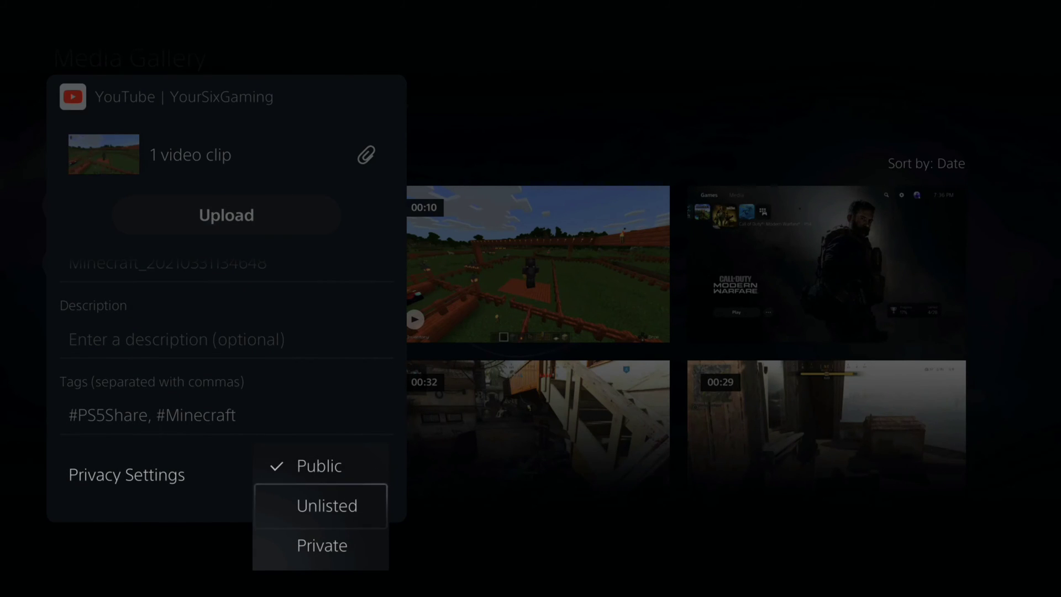
{"action": "key", "text": "Down"}
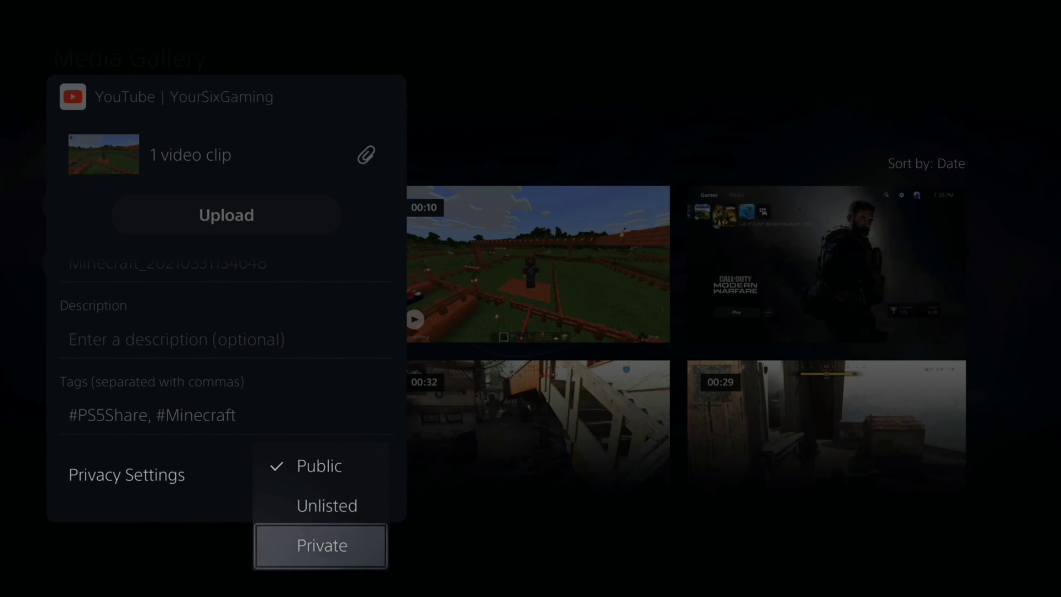